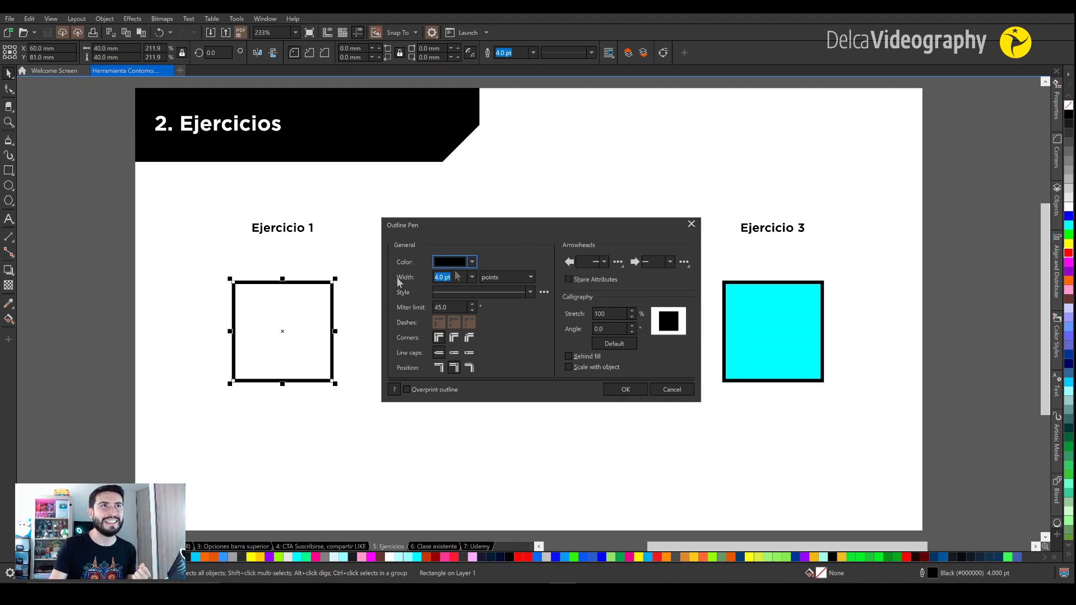
- Set the outline color of the Ejercicio 1 square to blue #138BD6 using the RGB model
click(472, 261)
click(458, 300)
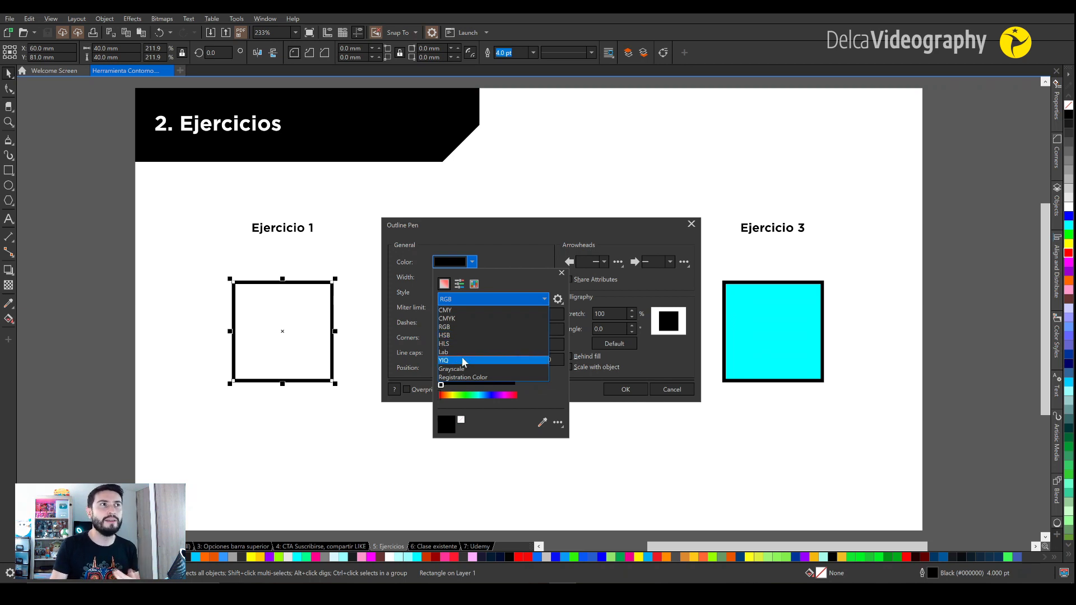
click(507, 231)
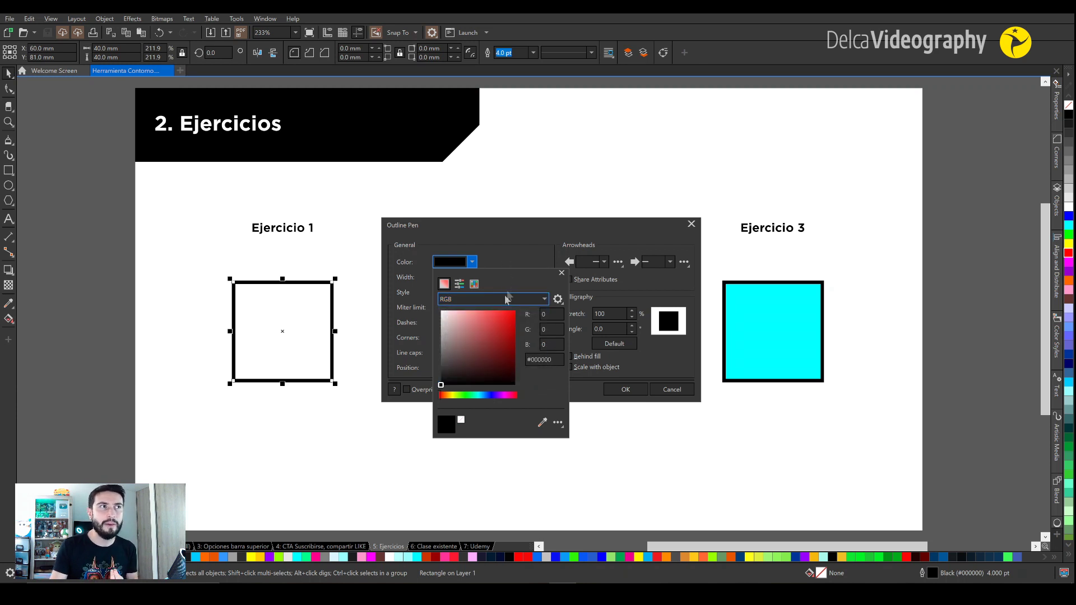
click(483, 395)
click(509, 324)
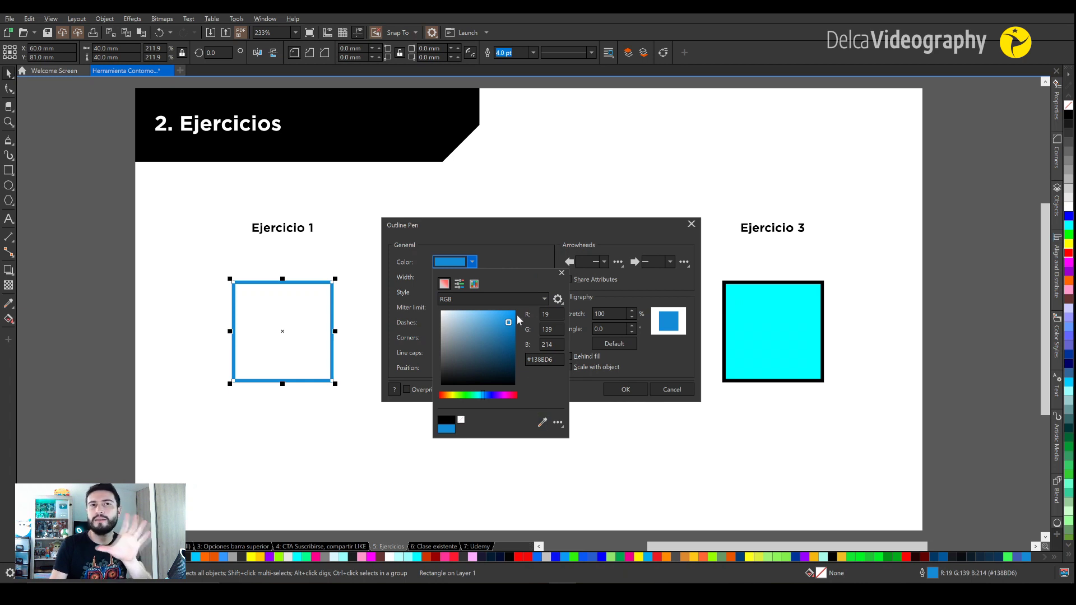
click(503, 263)
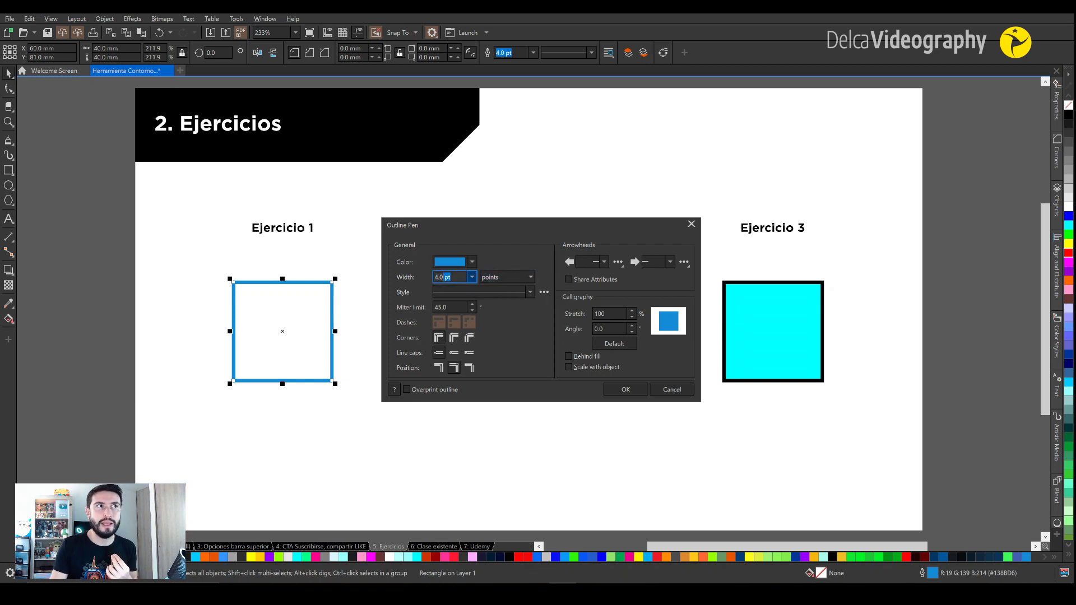
- Try the outline width in other units, including pixels, yards and inches, and return the unit to points
click(505, 278)
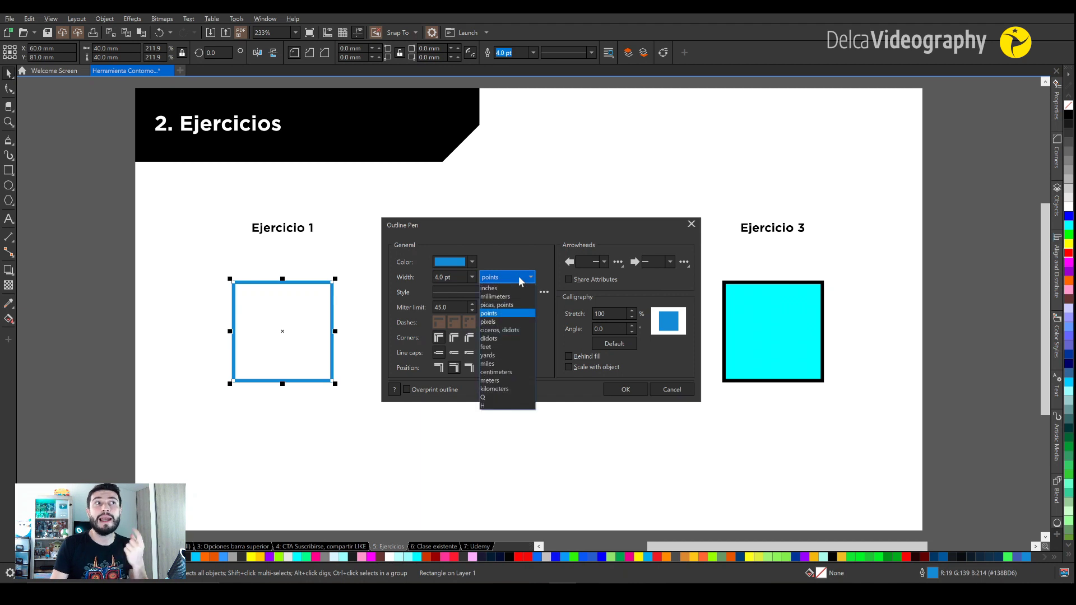
click(503, 318)
click(507, 277)
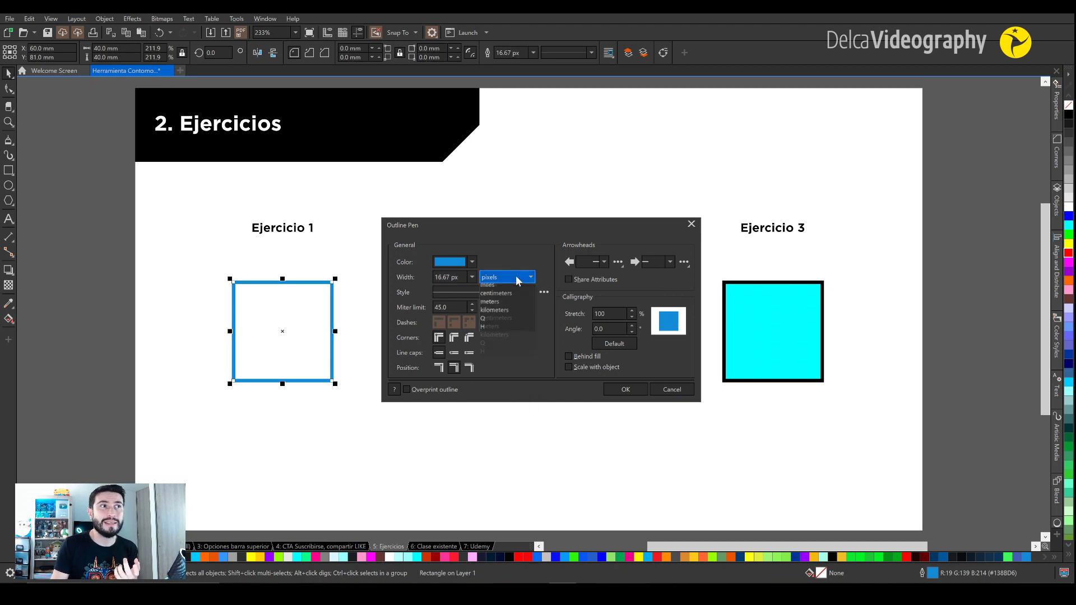
click(501, 355)
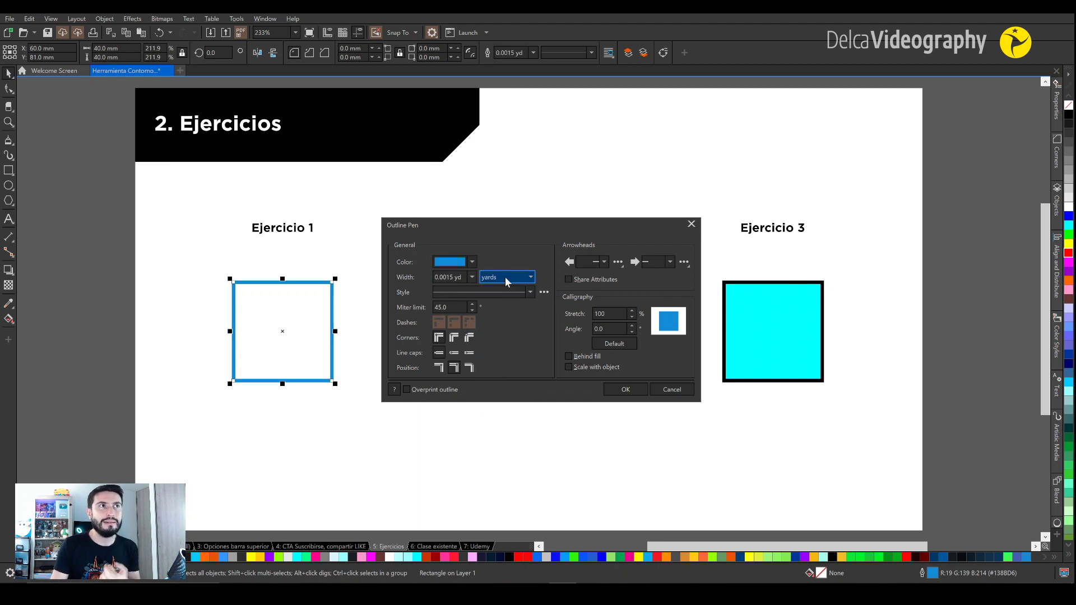
click(505, 276)
click(502, 293)
click(504, 277)
click(502, 288)
click(506, 275)
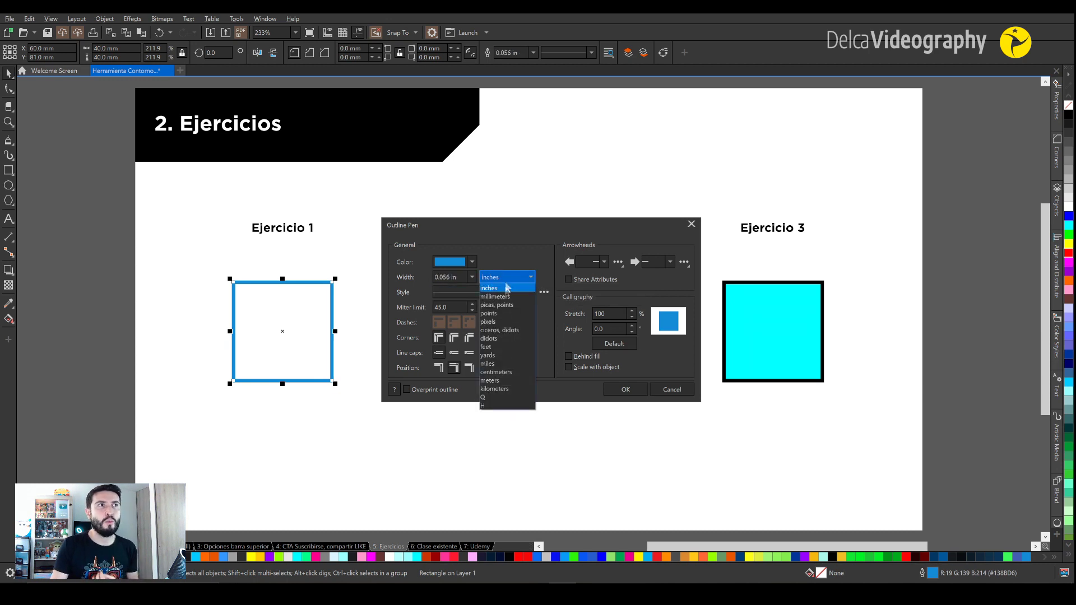
click(499, 313)
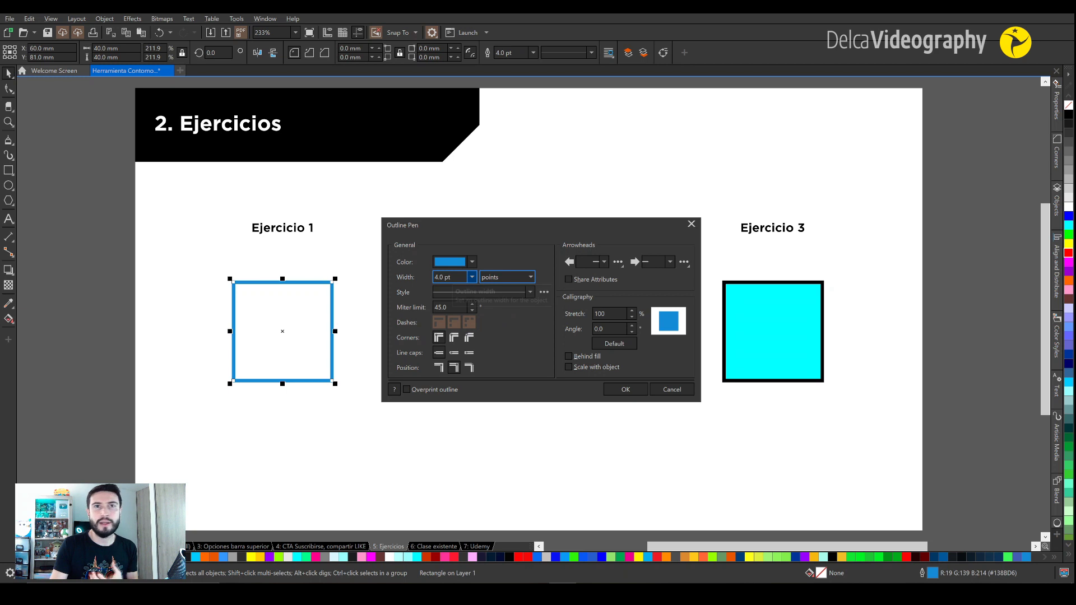
- Try an outline width of 8 pt on the square and set it back to 4 pt
click(472, 277)
click(455, 328)
click(472, 277)
click(455, 346)
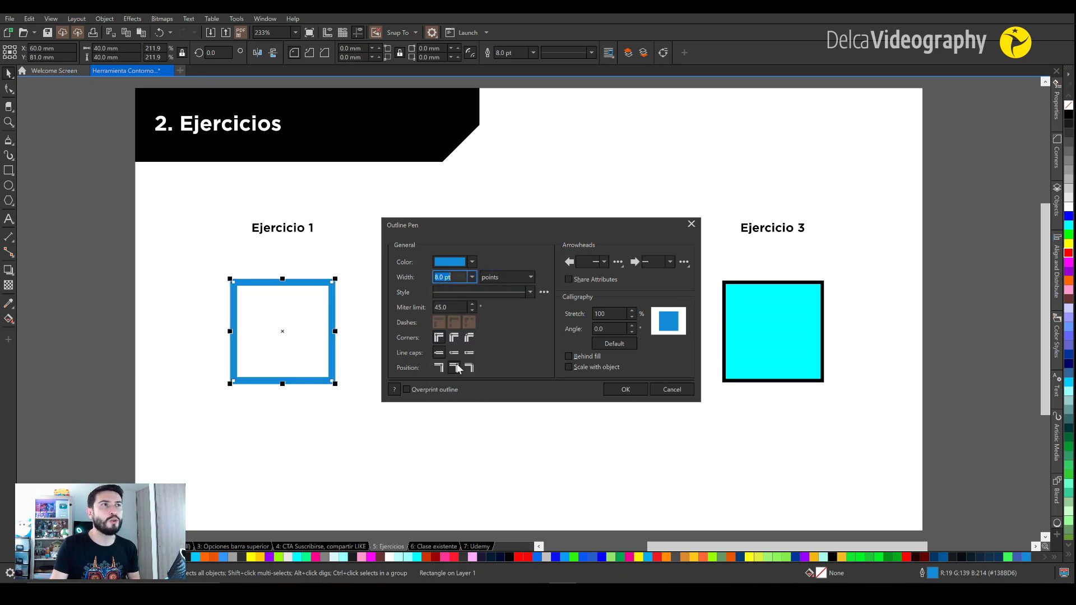
click(472, 277)
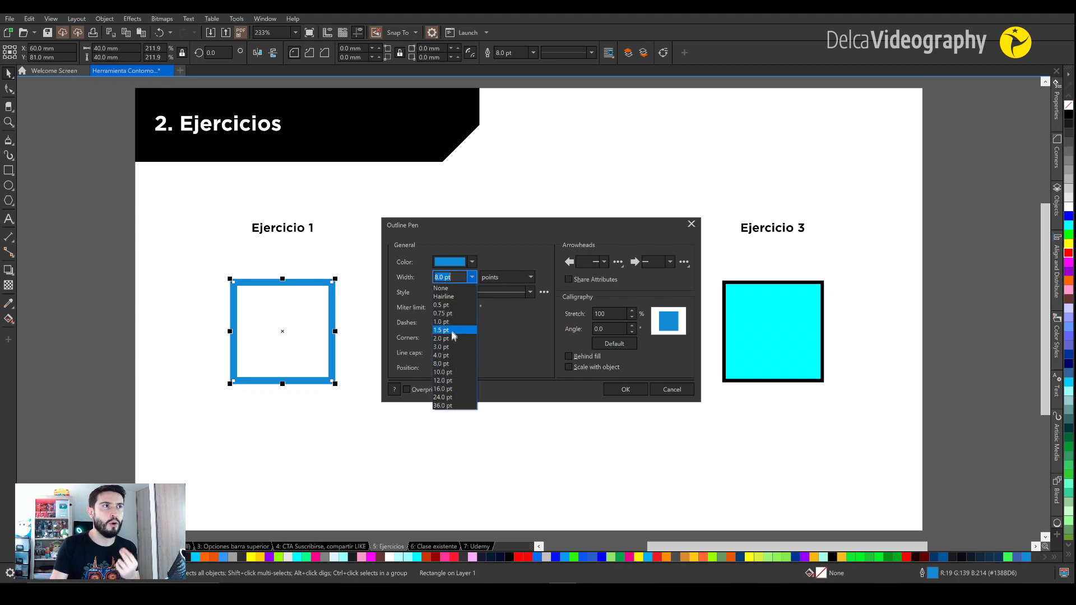
click(453, 355)
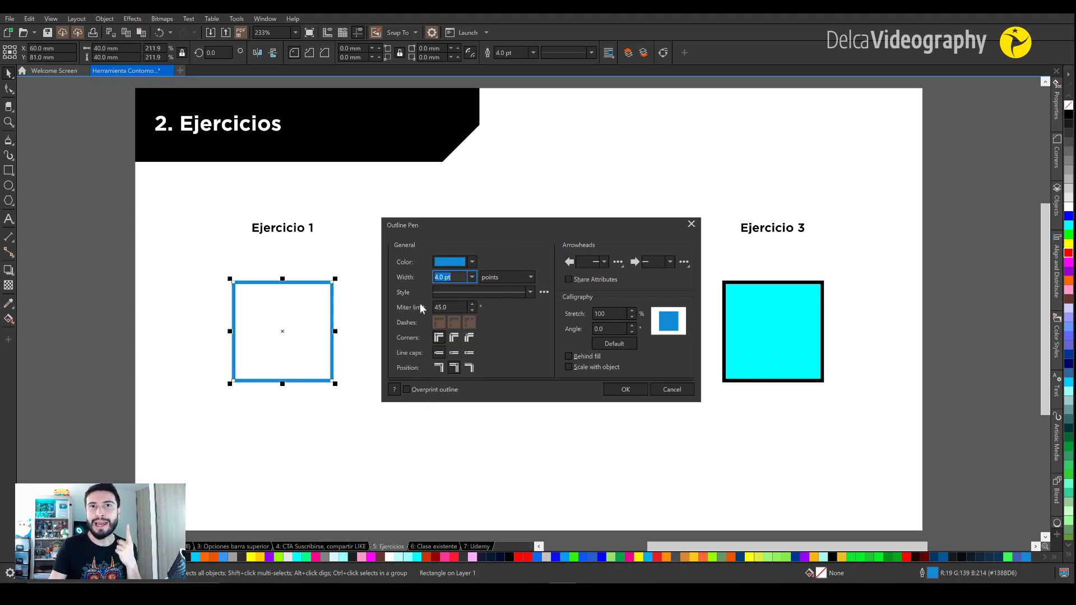
- Apply a dashed line style with long, evenly spaced dashes to the square's outline
click(502, 292)
click(514, 293)
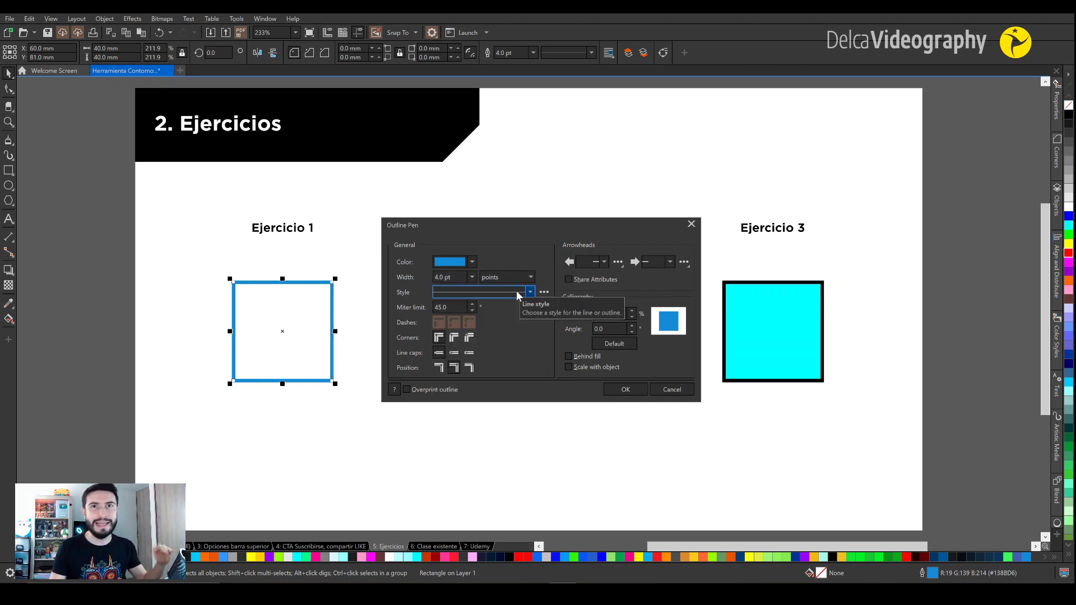
click(517, 294)
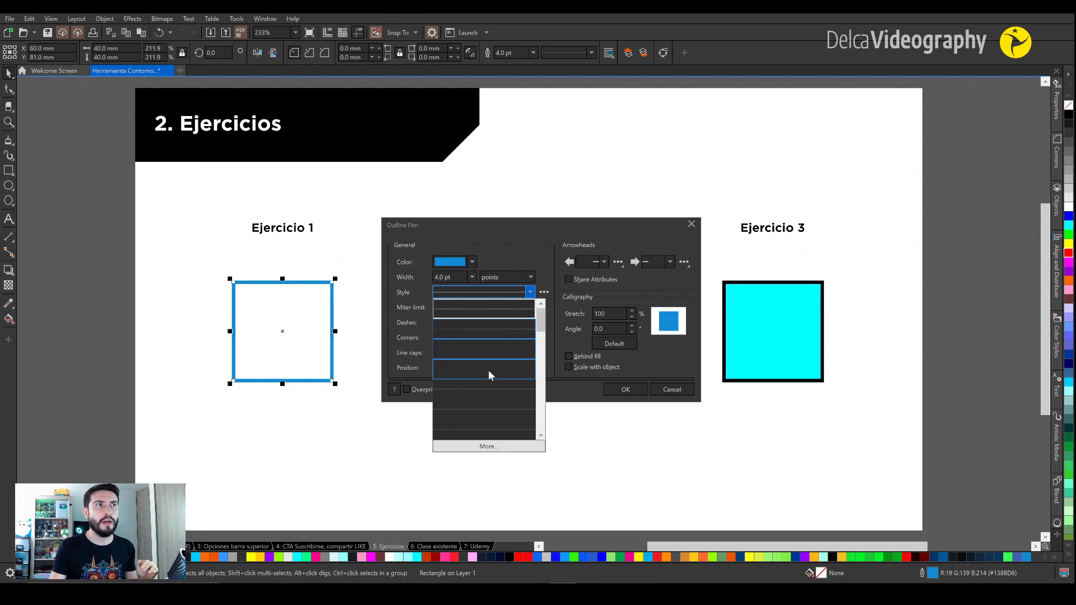
click(541, 436)
click(541, 435)
click(541, 436)
click(541, 436)
click(541, 435)
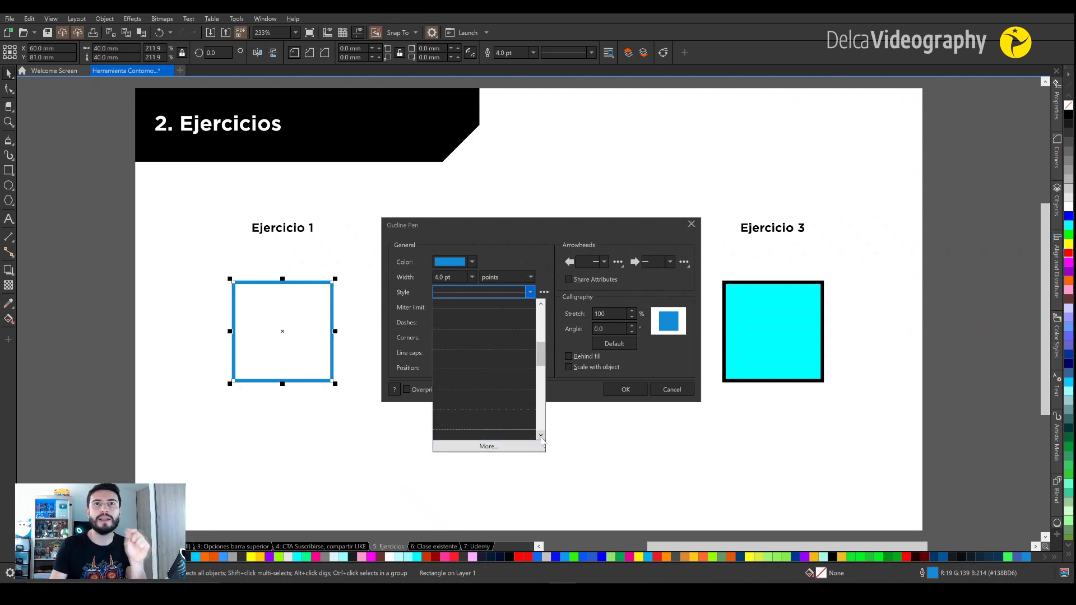
click(463, 351)
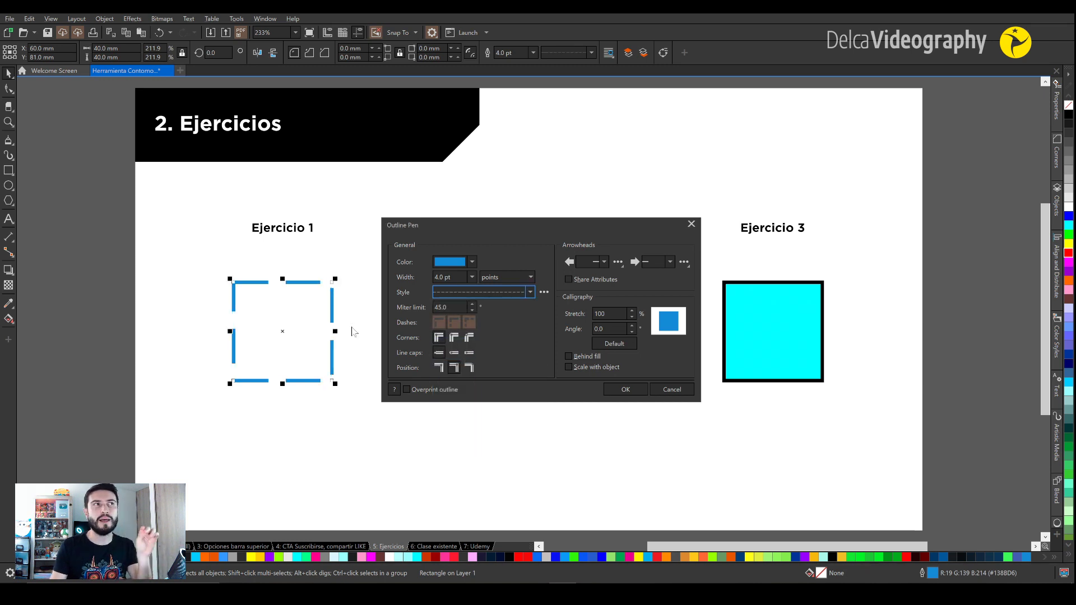
click(526, 296)
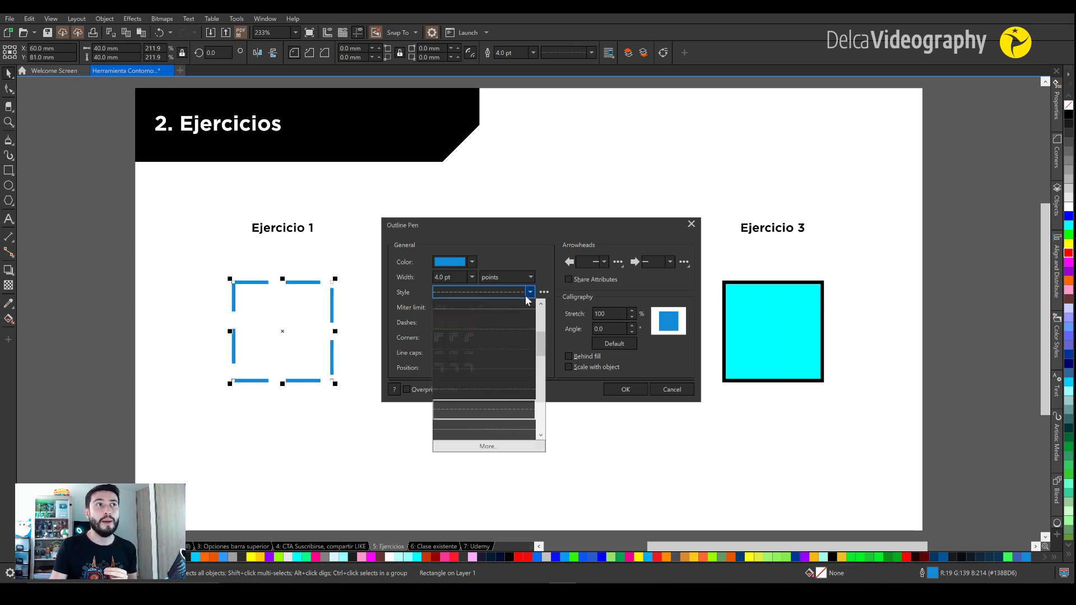
mouse_move(542, 346)
mouse_down()
mouse_move(538, 414)
mouse_move(536, 354)
mouse_up()
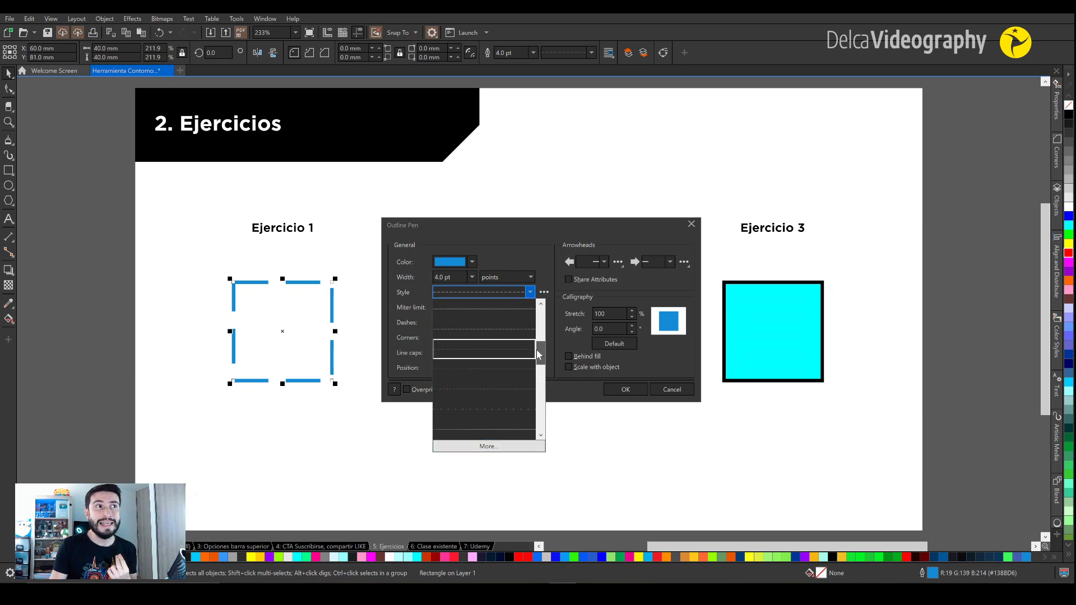
click(497, 447)
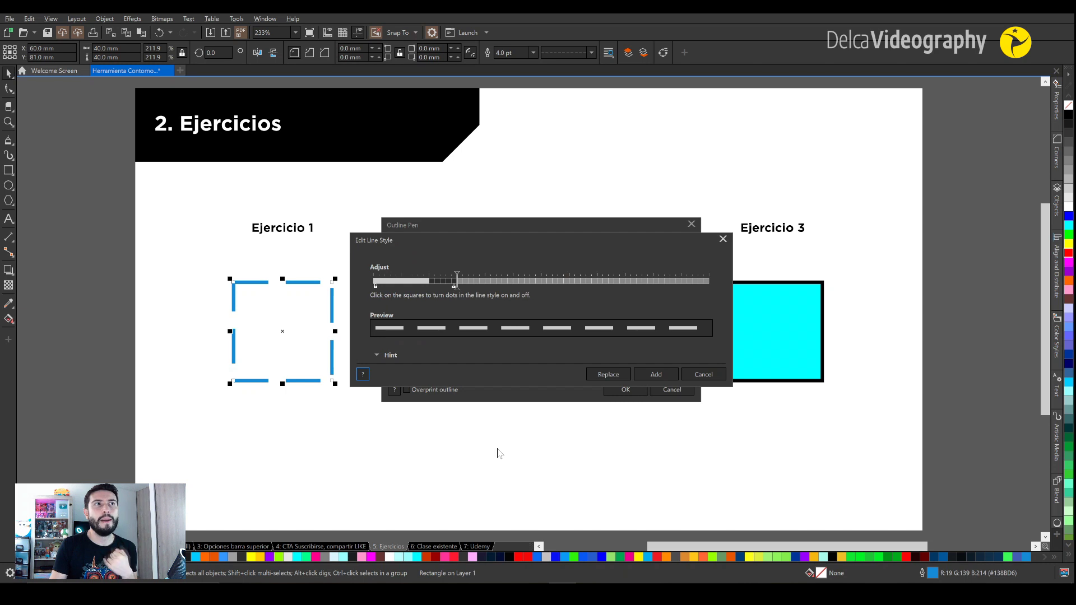
click(723, 240)
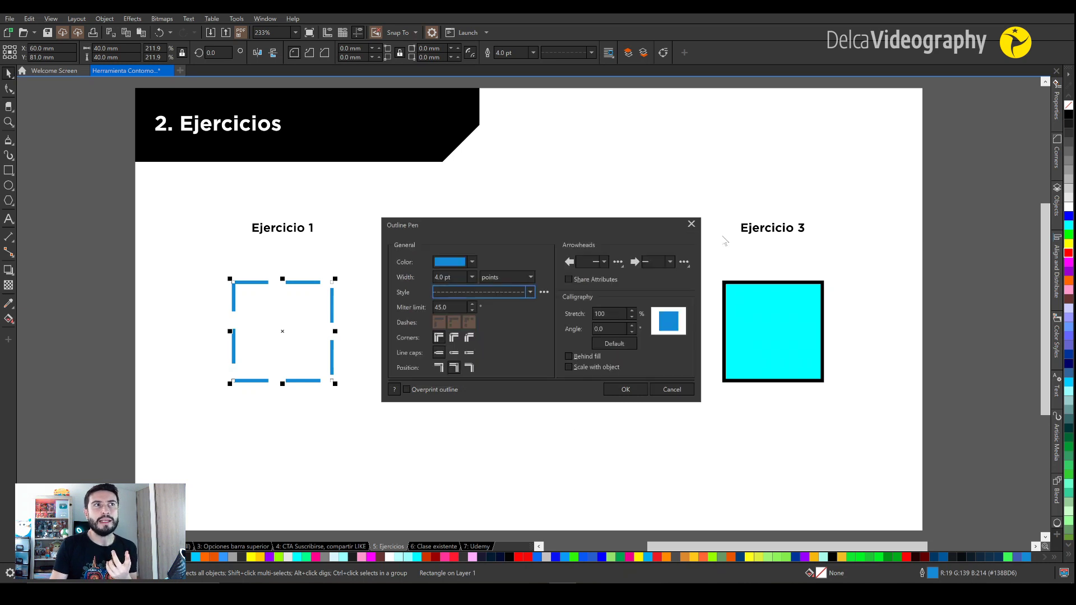
- Edit the dashed line style into a longer repeating pattern with two dashes followed by two dots and a wide gap
click(543, 294)
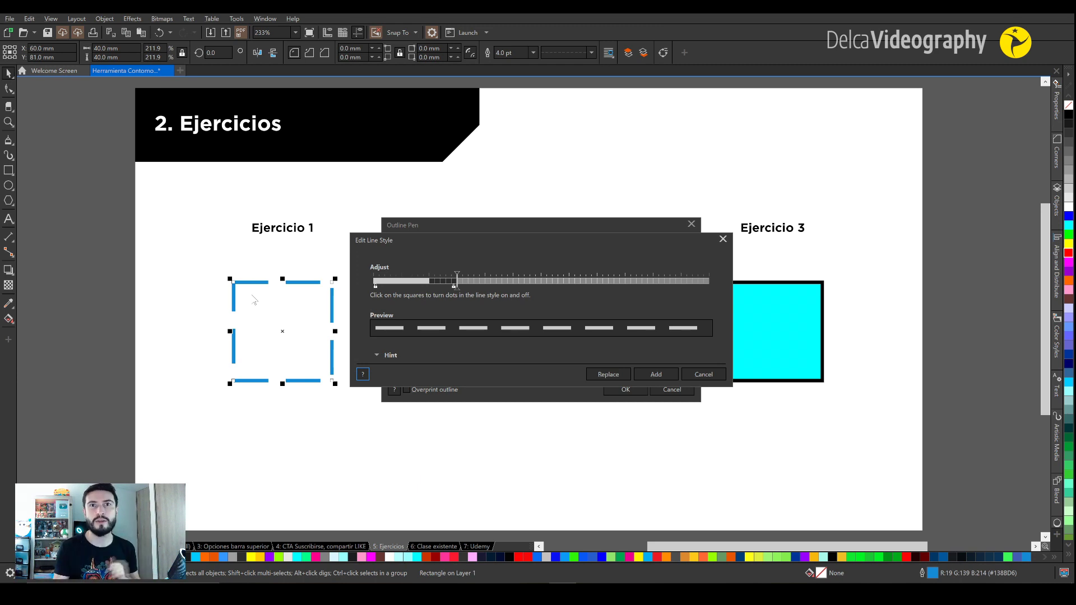
click(395, 281)
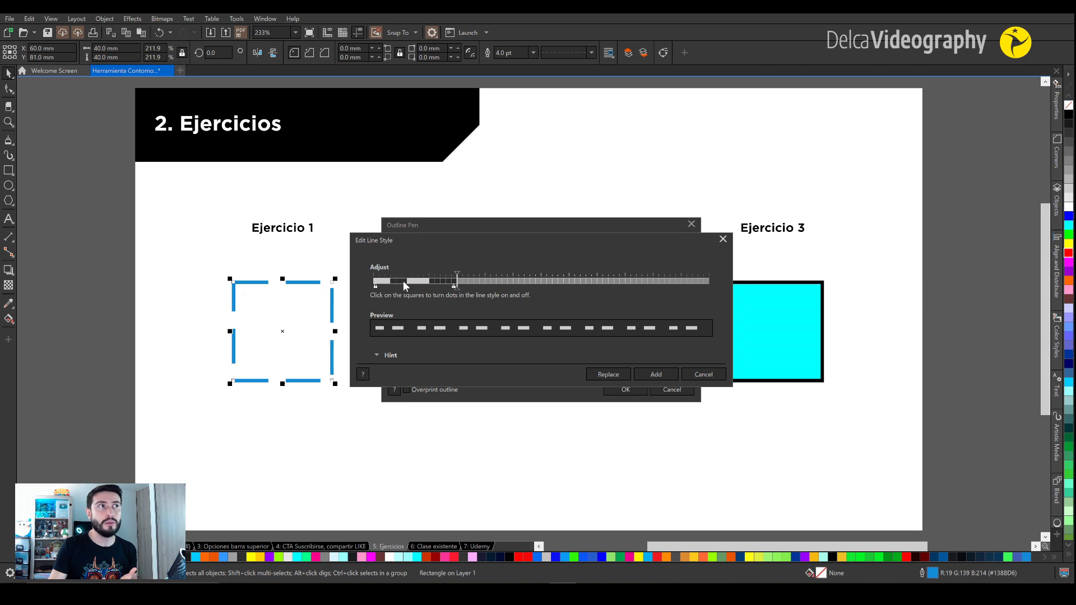
drag(459, 288, 515, 290)
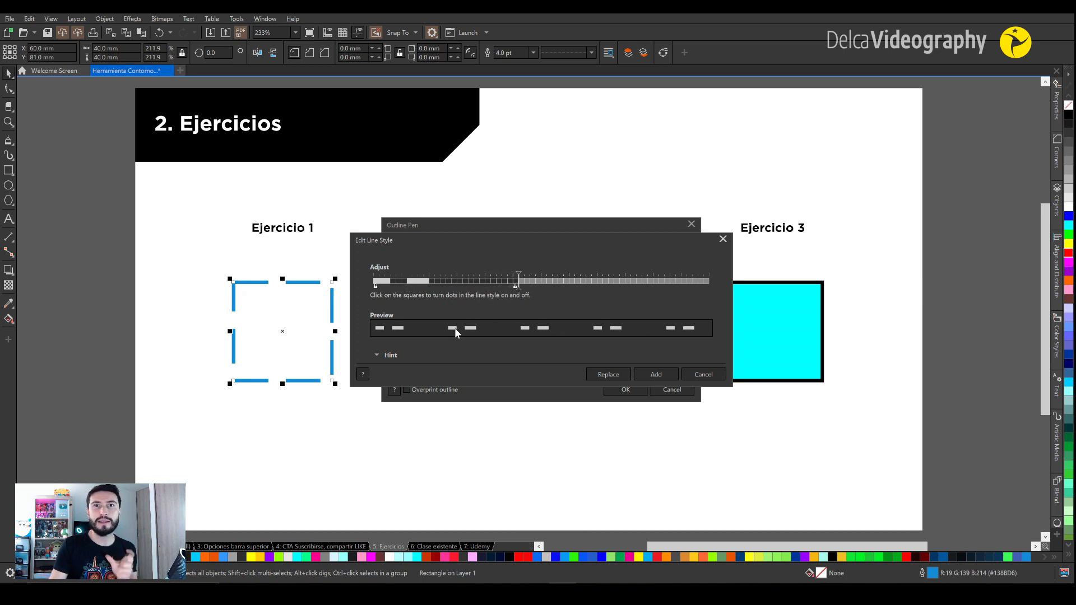
click(410, 280)
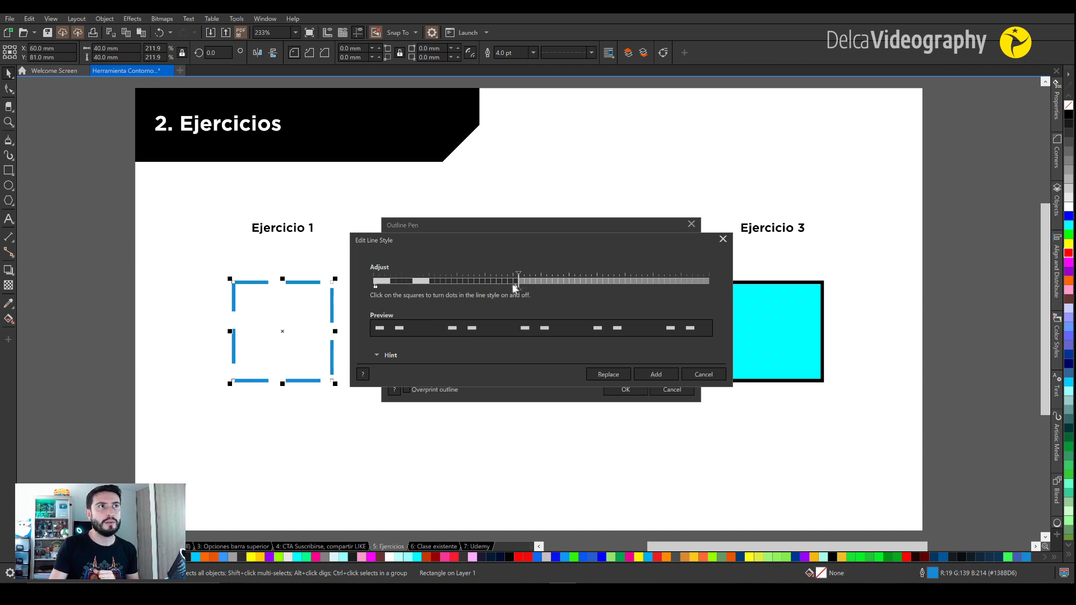
mouse_move(518, 289)
mouse_down()
mouse_move(454, 288)
mouse_move(533, 287)
mouse_up()
click(431, 280)
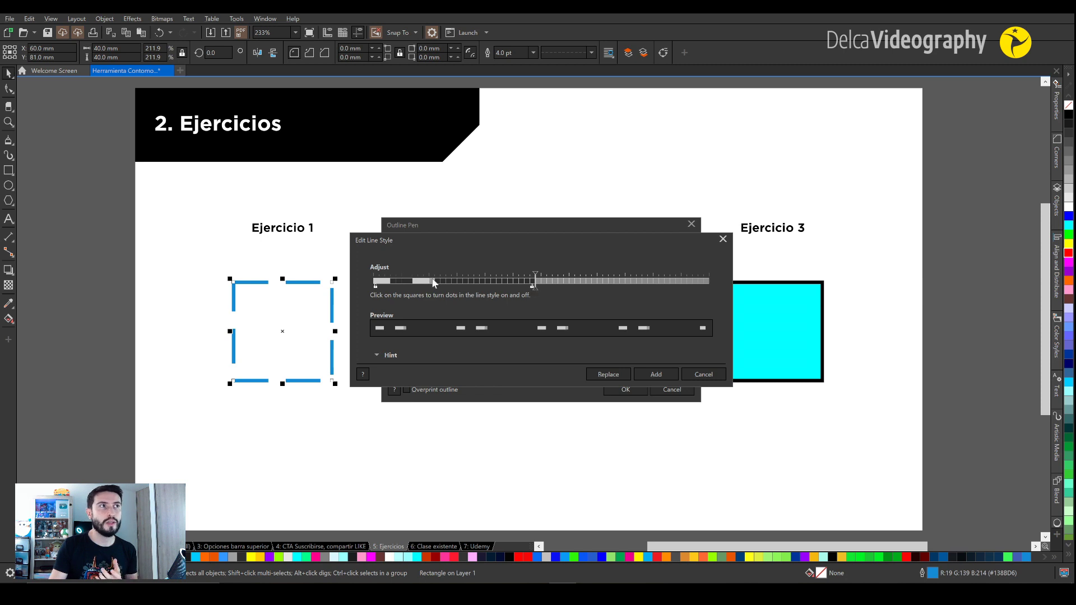
click(451, 281)
click(458, 281)
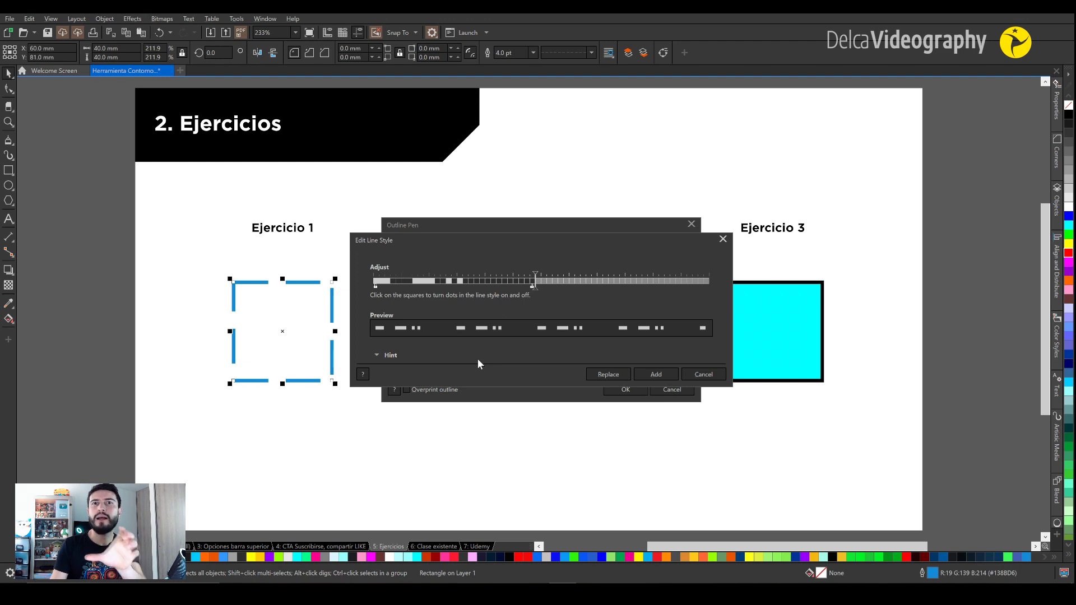
- Rework the pattern into three longer dashes with short gaps between them, and add it as a new line style for the square's outline
click(455, 282)
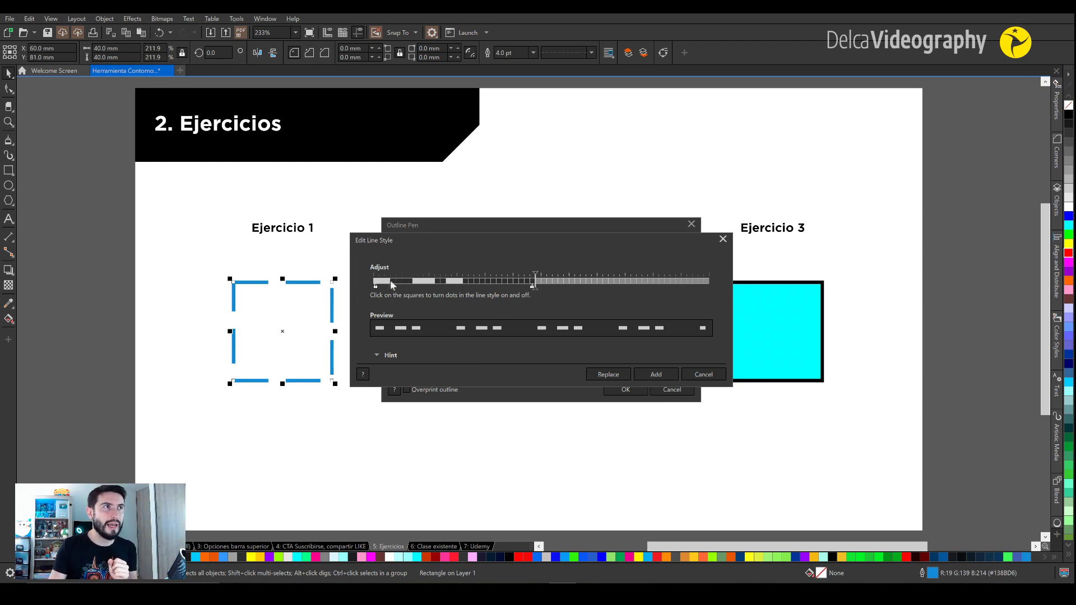
click(466, 281)
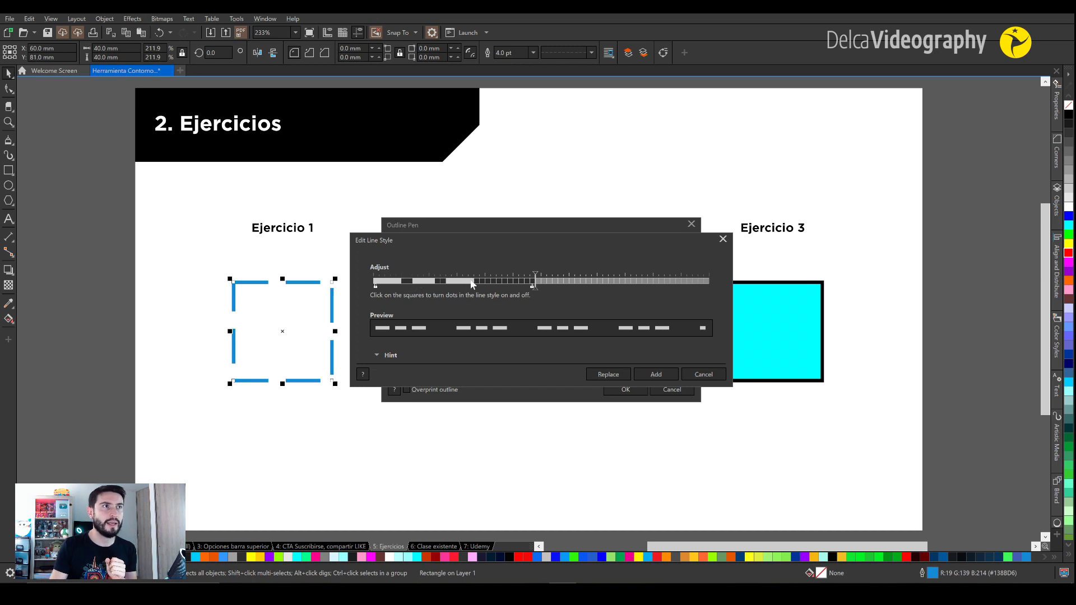
click(437, 281)
click(449, 281)
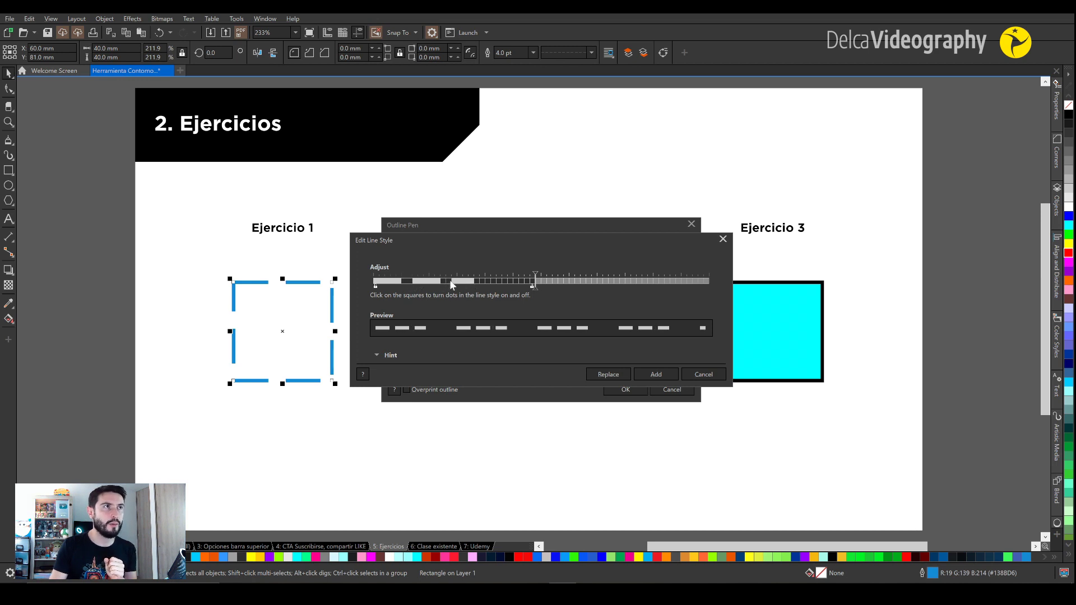
click(482, 280)
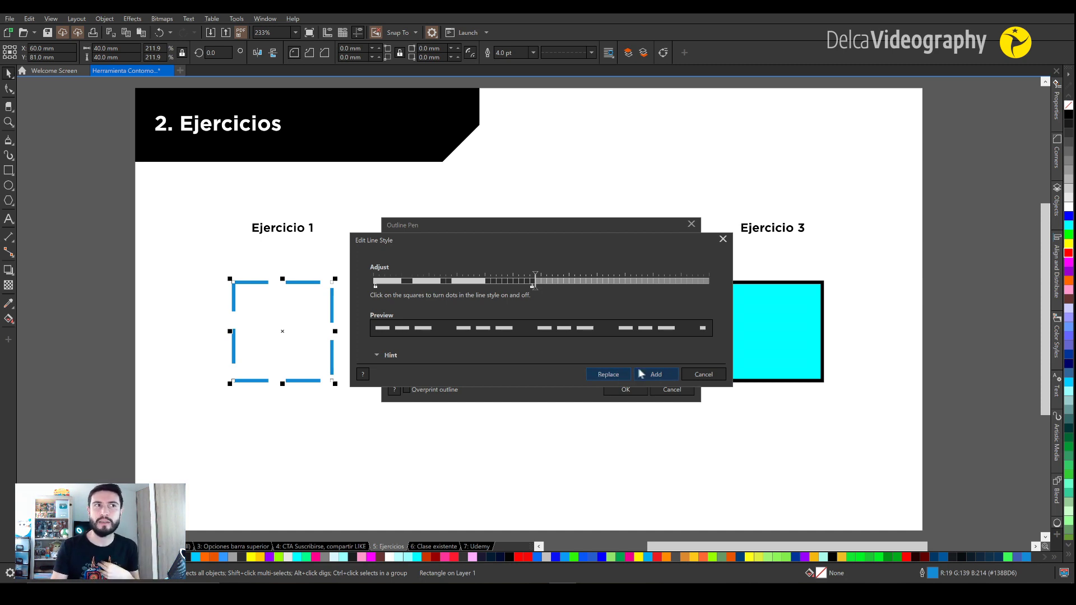
click(659, 374)
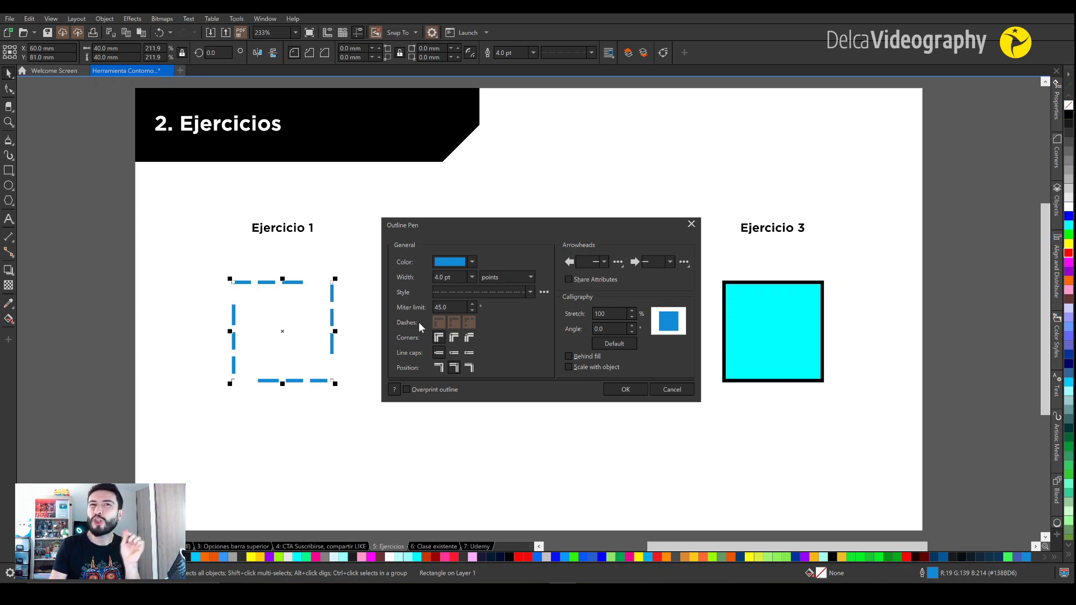
click(622, 391)
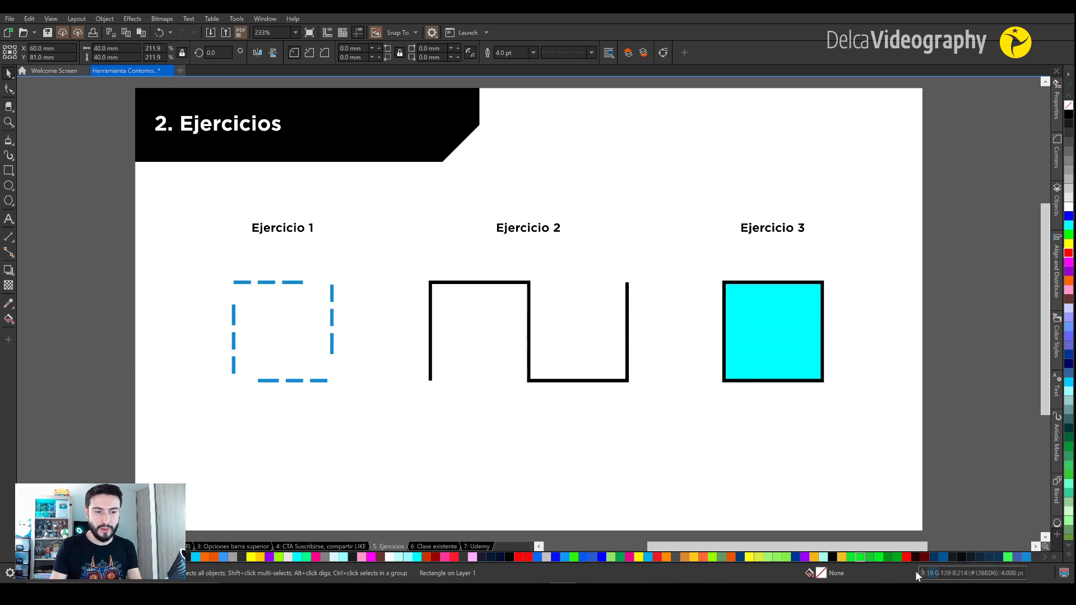
- Align the dashes of the Ejercicio 1 square's outline to its corners in the Outline Pen settings
key(F12)
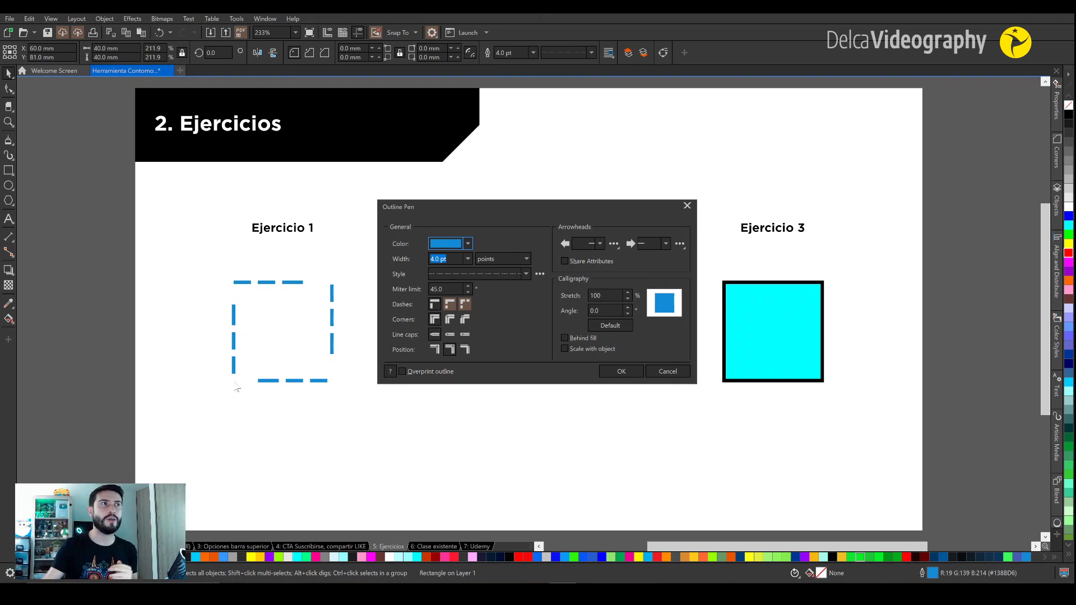
click(435, 304)
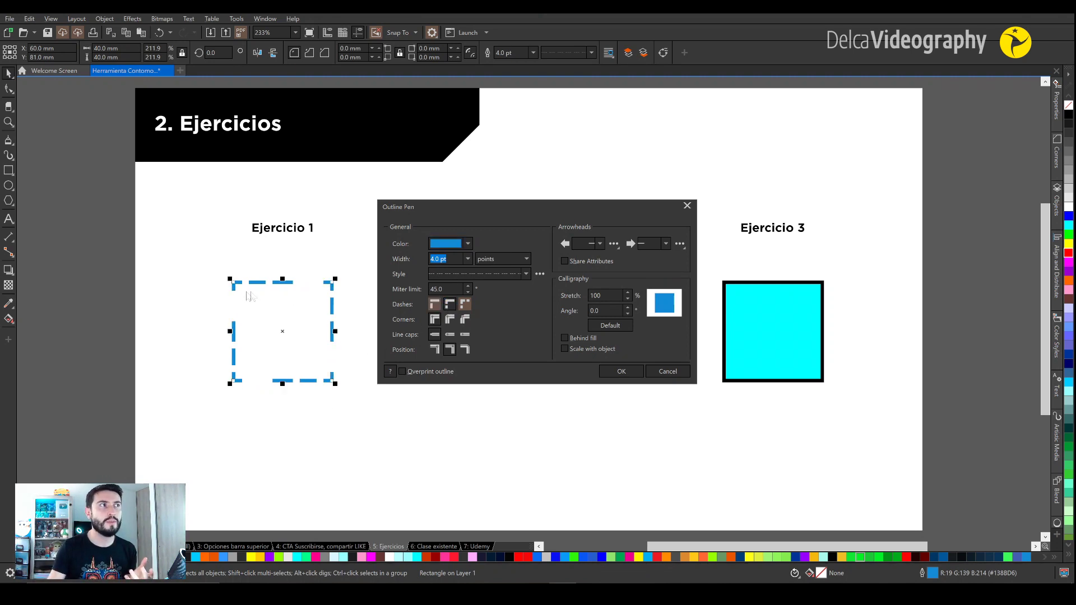
click(465, 304)
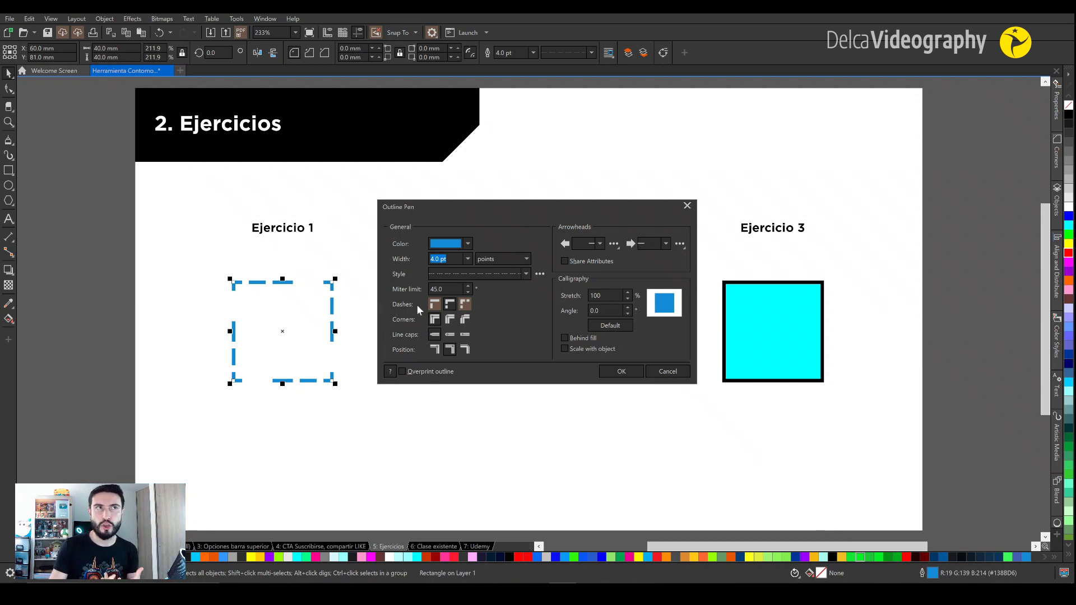
- Try a miter limit of 150° on the square's outline and examine its corners up close
click(444, 289)
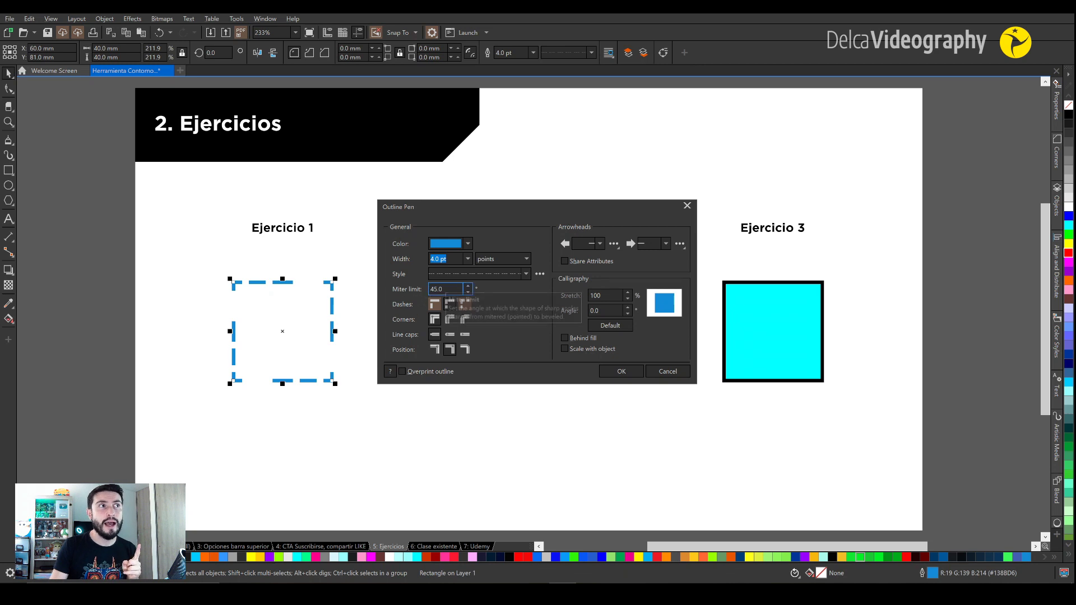
text(150)
key(Tab)
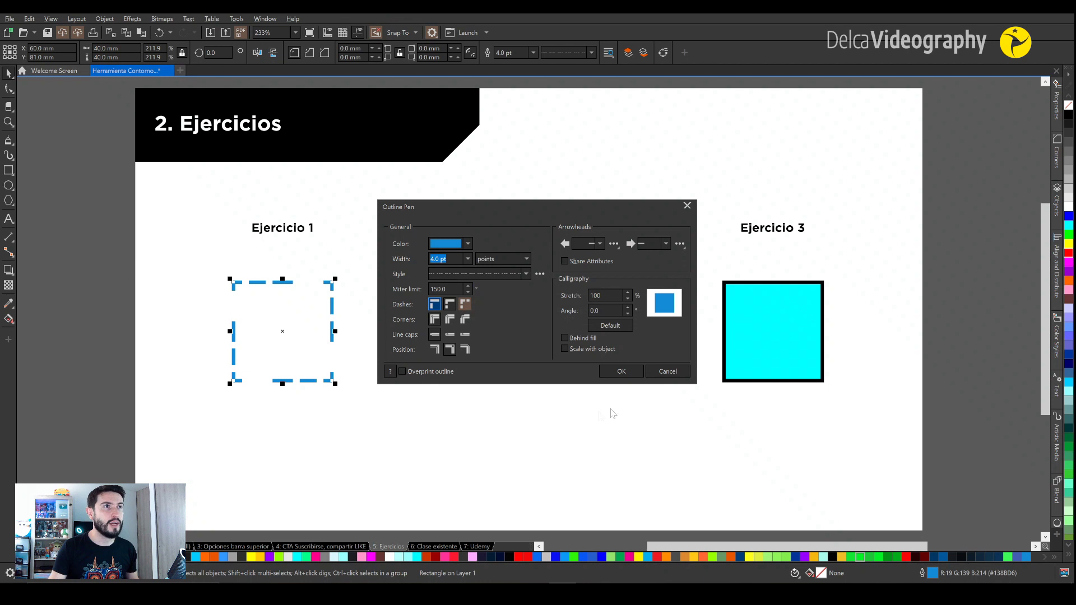
click(621, 371)
click(223, 301)
scroll(330, 268, up, 5)
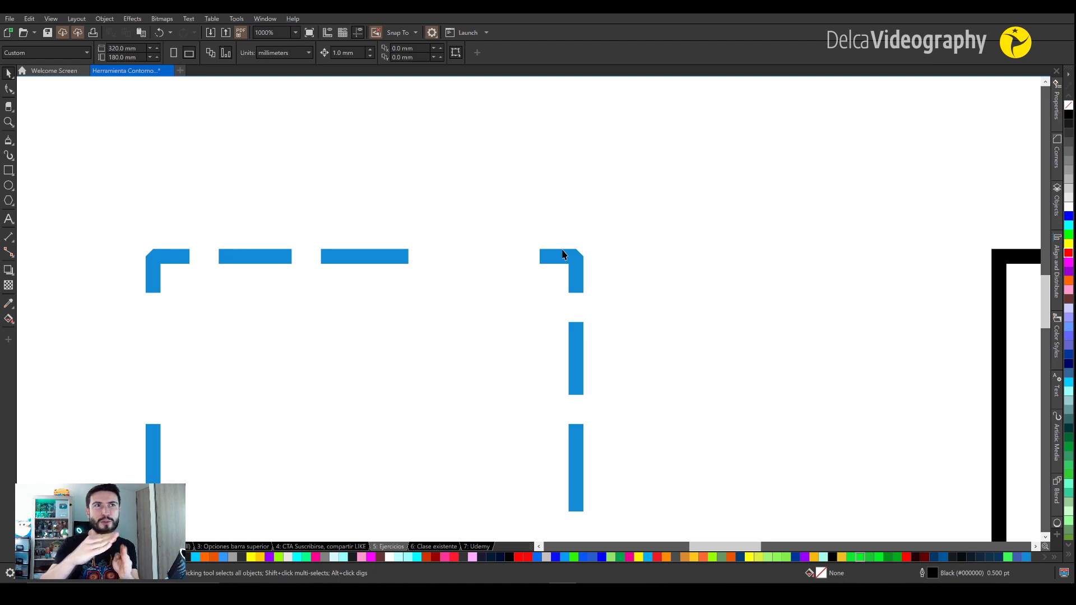
scroll(530, 284, down, 2)
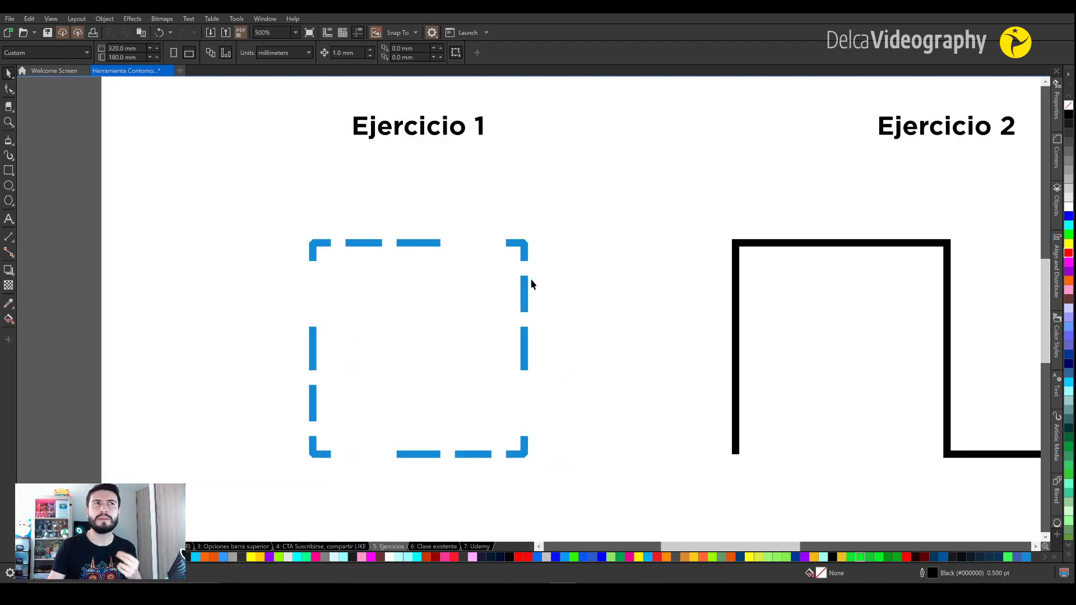
- Reopen the Outline Pen settings for the square and set the miter limit back to 45°
click(526, 297)
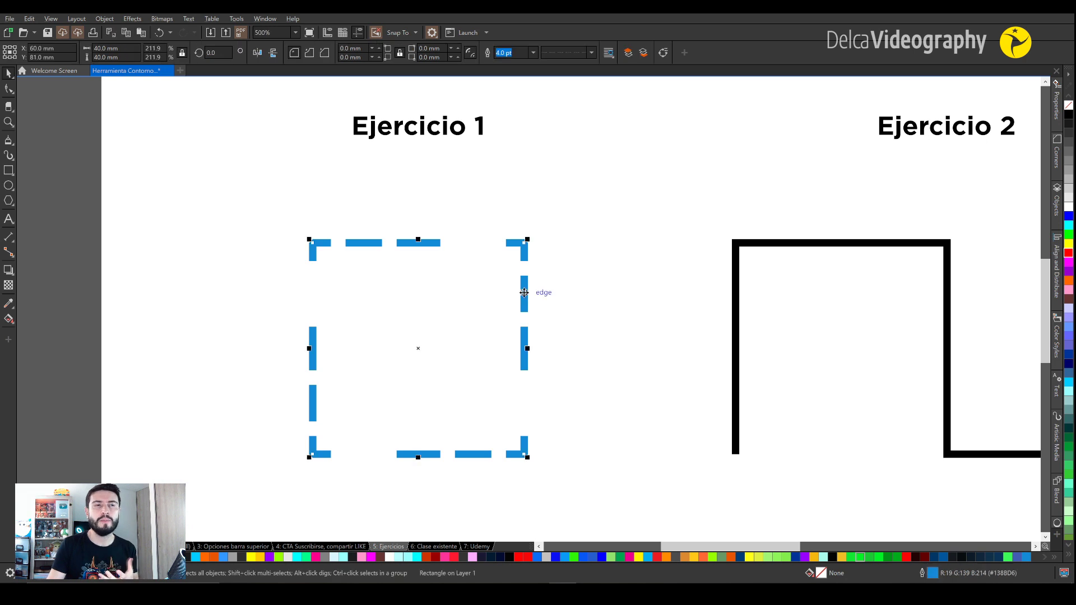
double_click(923, 574)
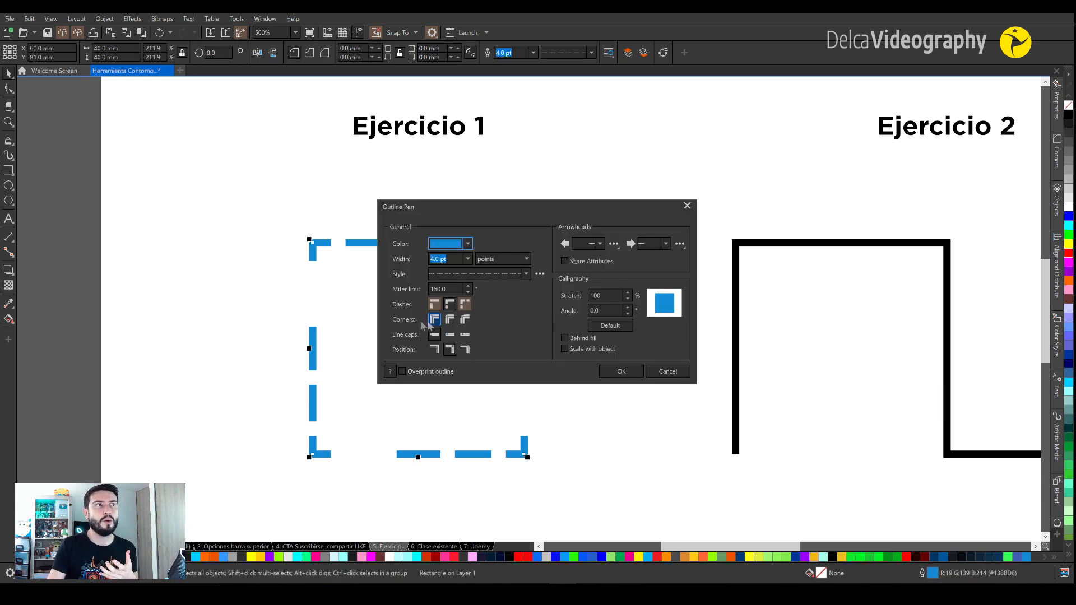
drag(554, 210, 709, 195)
double_click(595, 273)
text(45)
key(Tab)
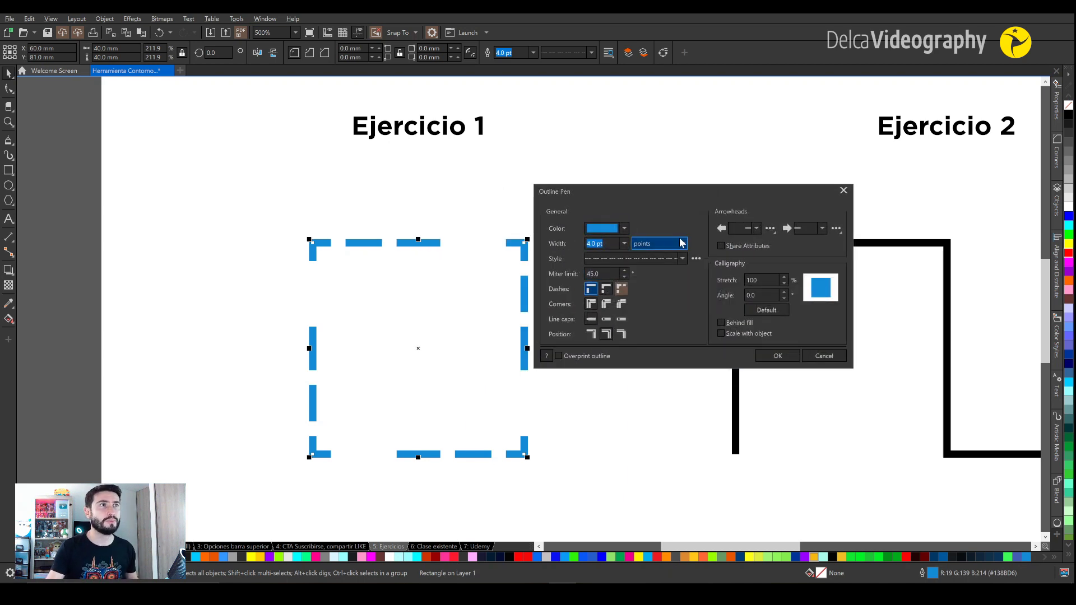
drag(664, 194, 733, 185)
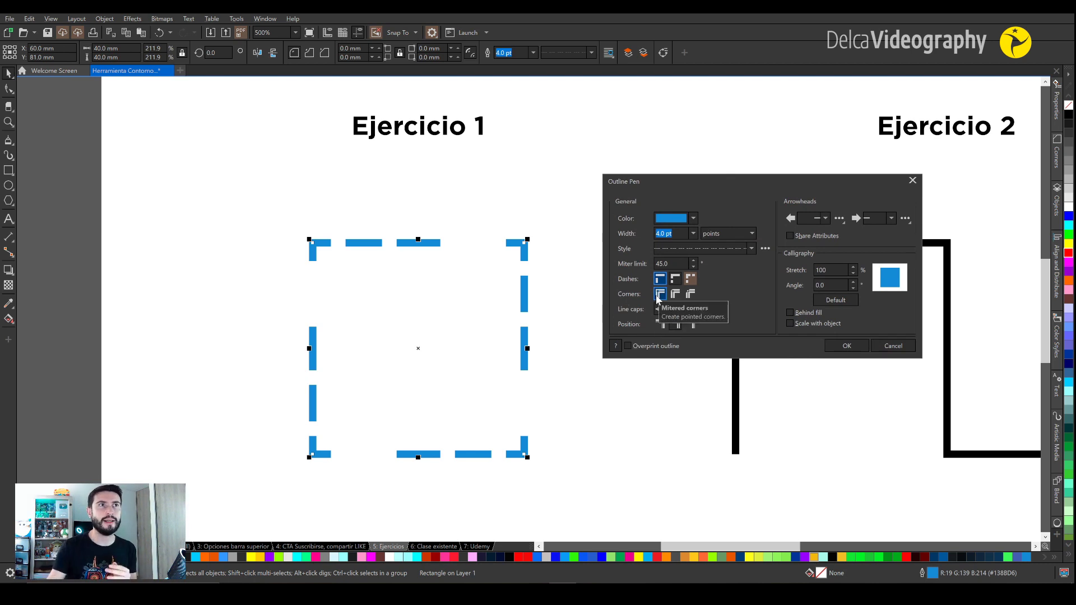
- Switch the square's outline to a solid line style and try the rounded and beveled corner types
click(701, 250)
scroll(747, 325, up, 5)
click(705, 268)
key(Up)
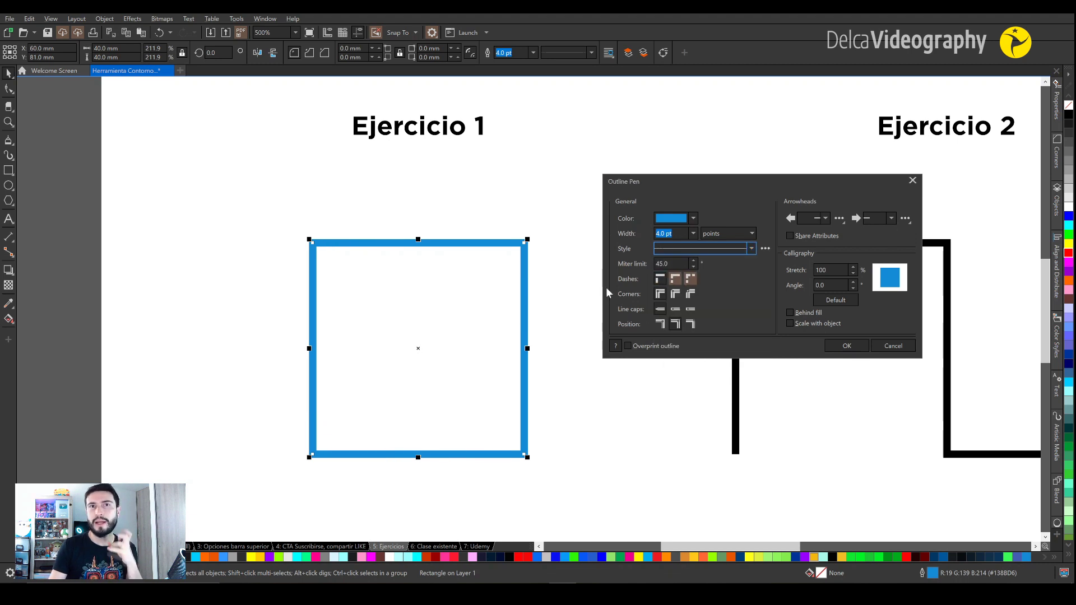
click(674, 296)
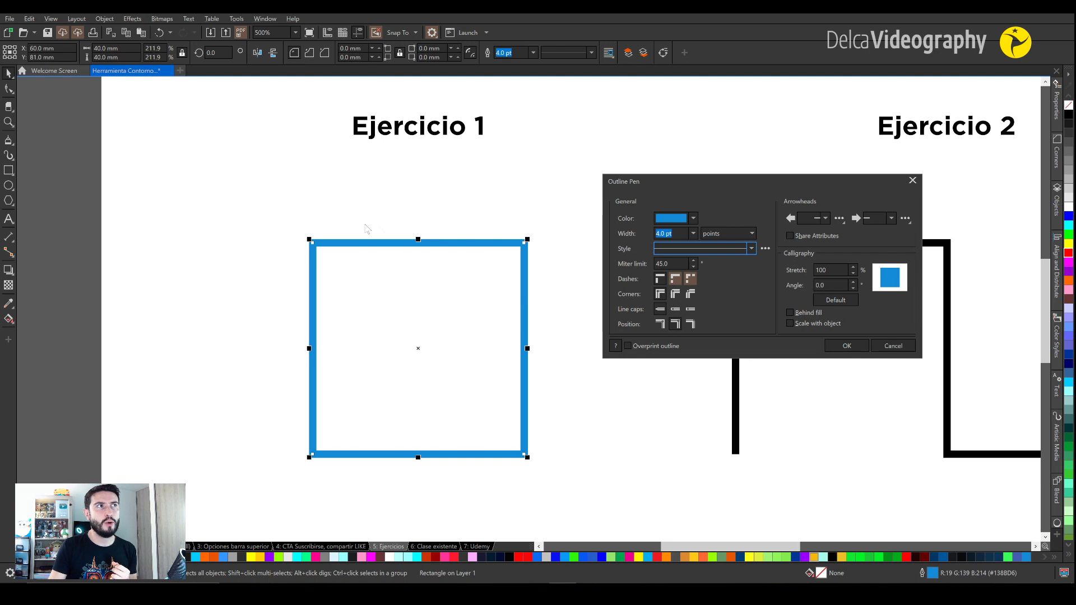
click(674, 298)
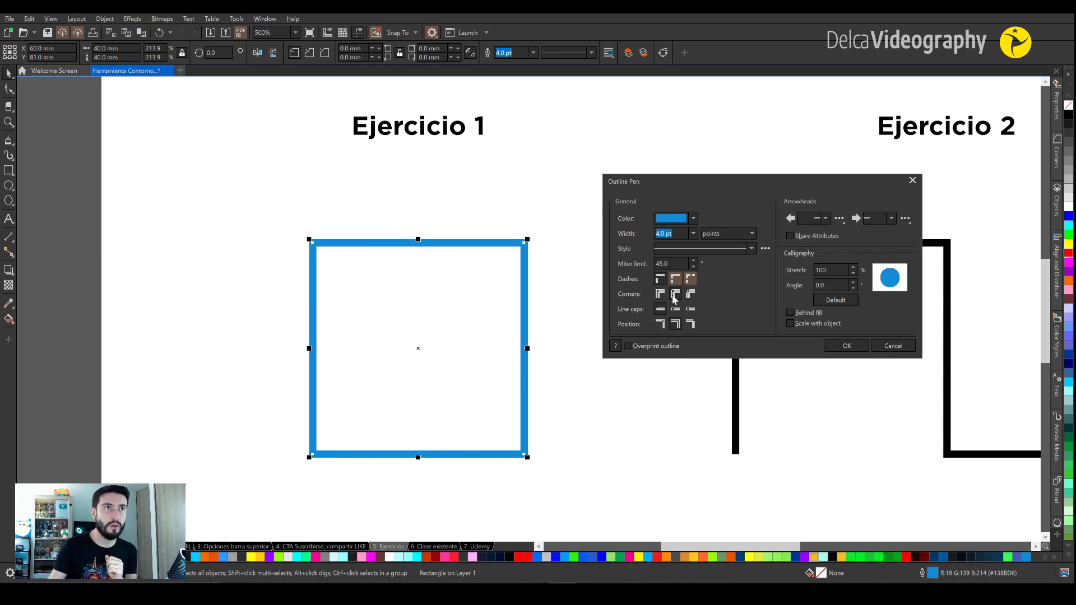
click(690, 295)
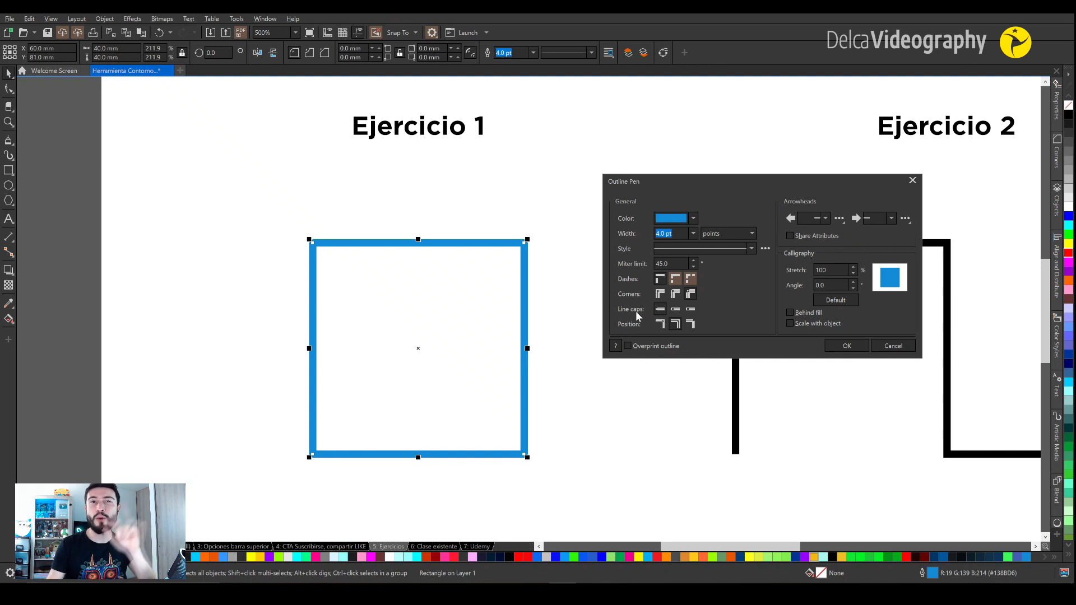
- Apply a line style of alternating long and short dashes to the square's outline and use mitered corners
click(751, 249)
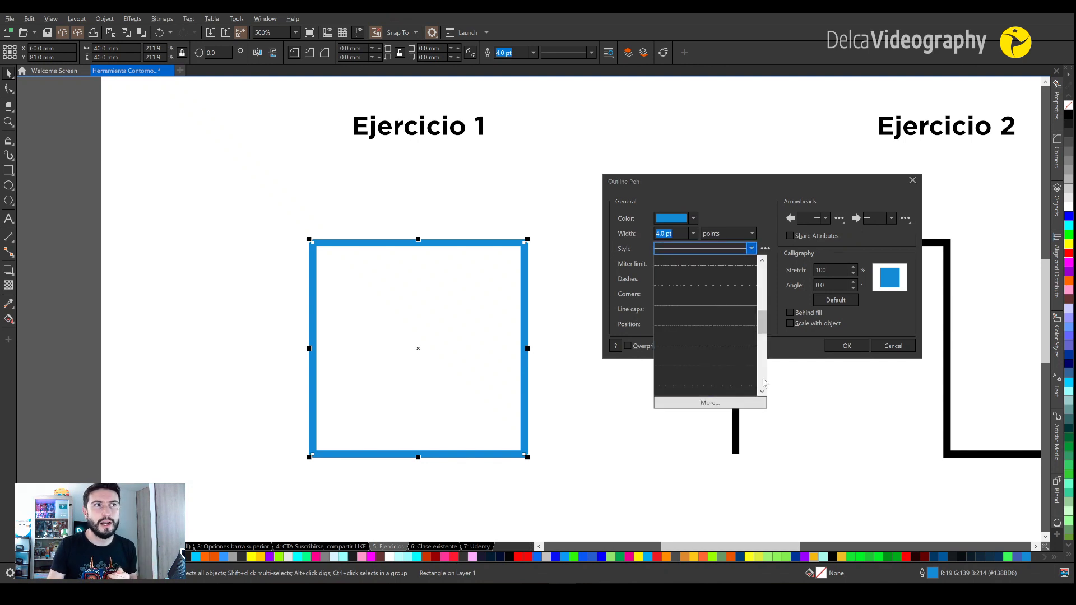
click(729, 365)
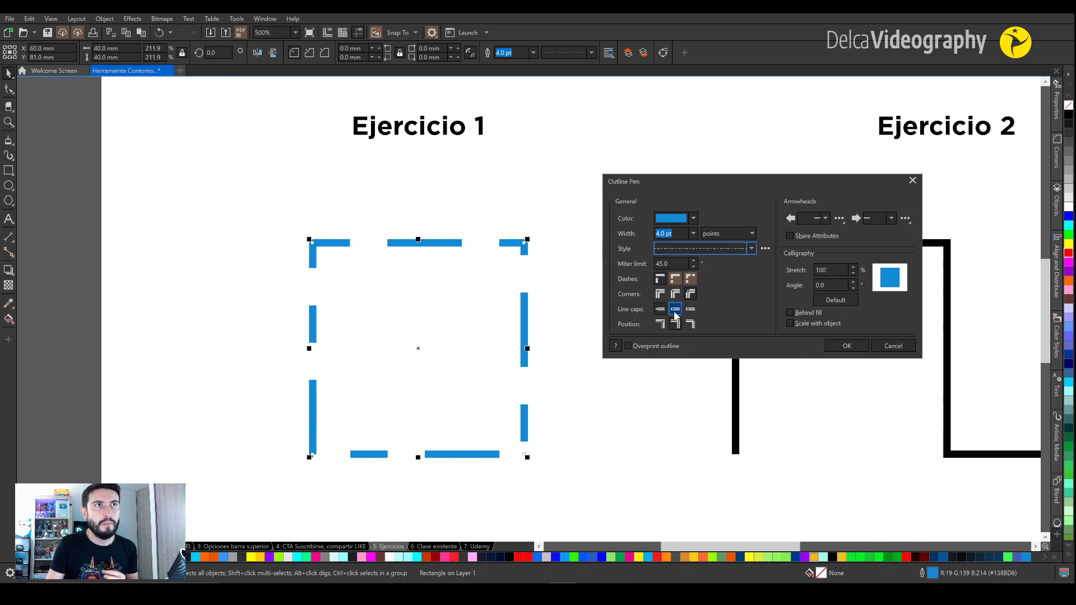
click(660, 293)
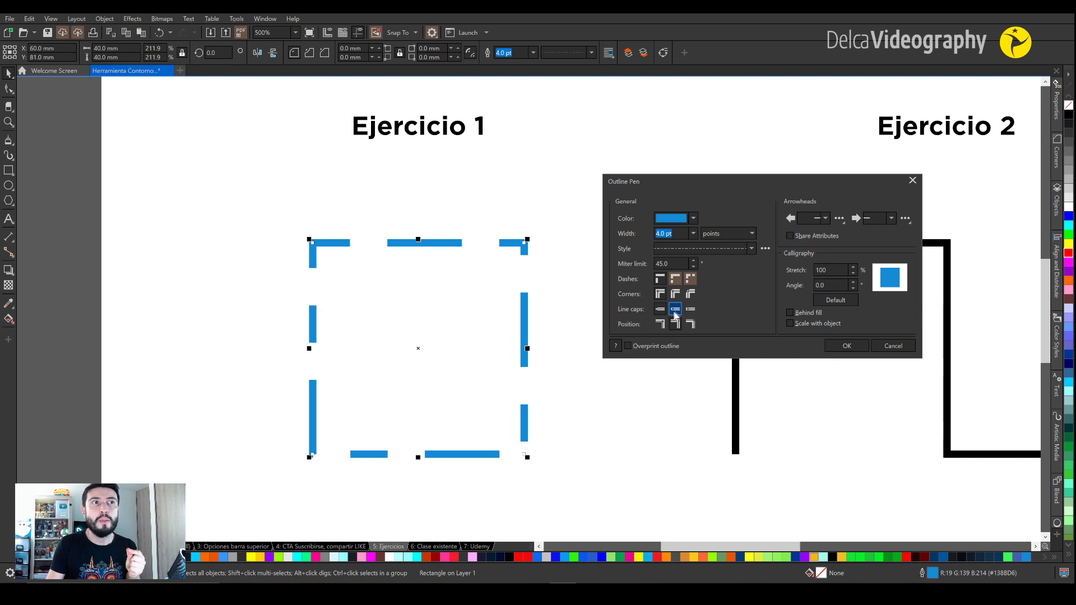
- Try round and extended square line caps on the square's dashes, and return to plain square caps
click(675, 309)
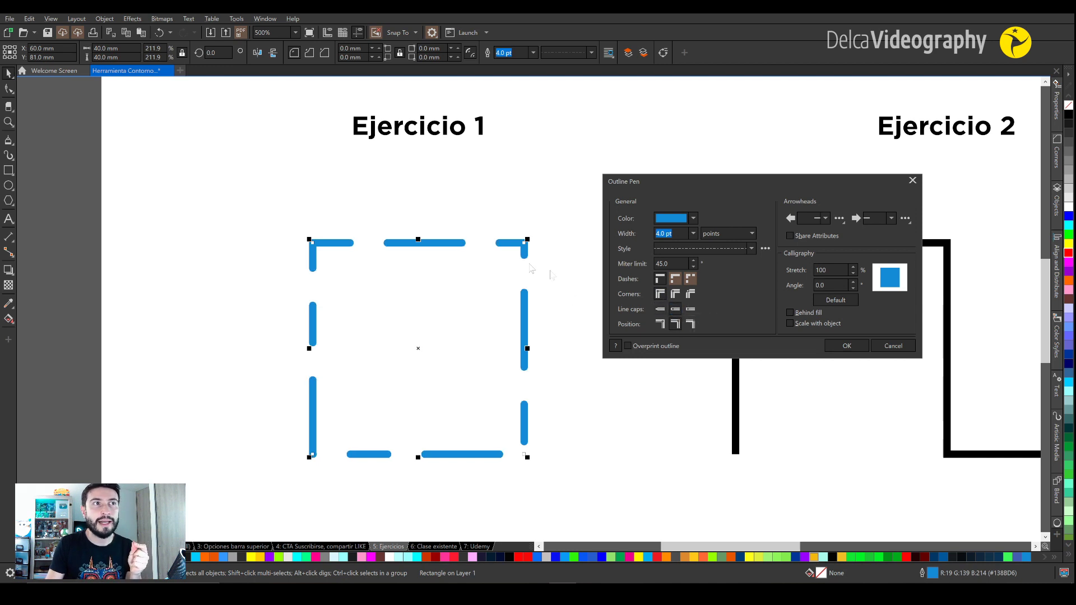
click(689, 314)
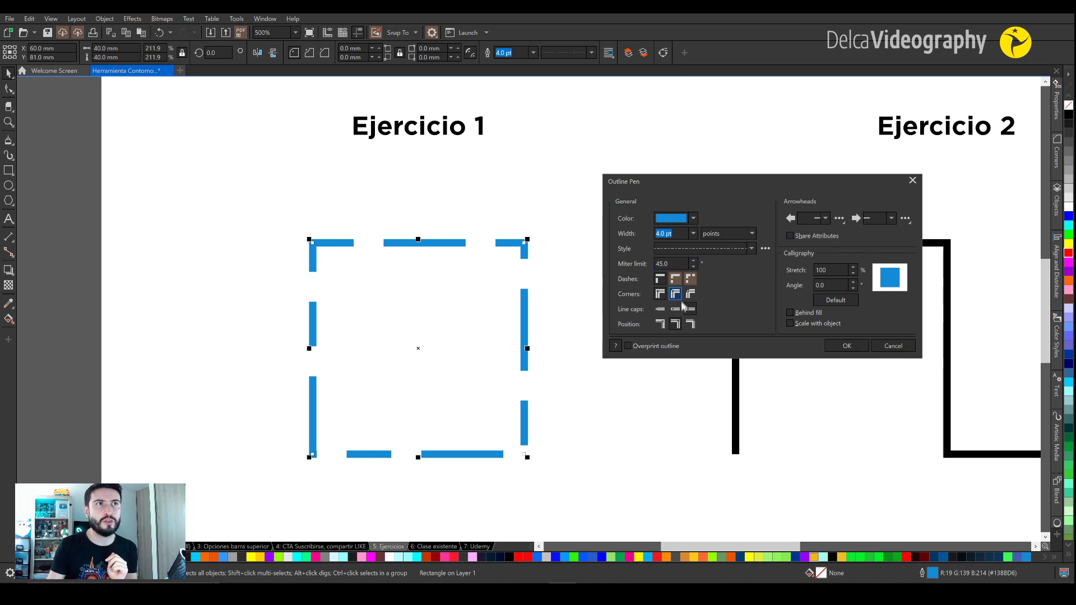
click(658, 309)
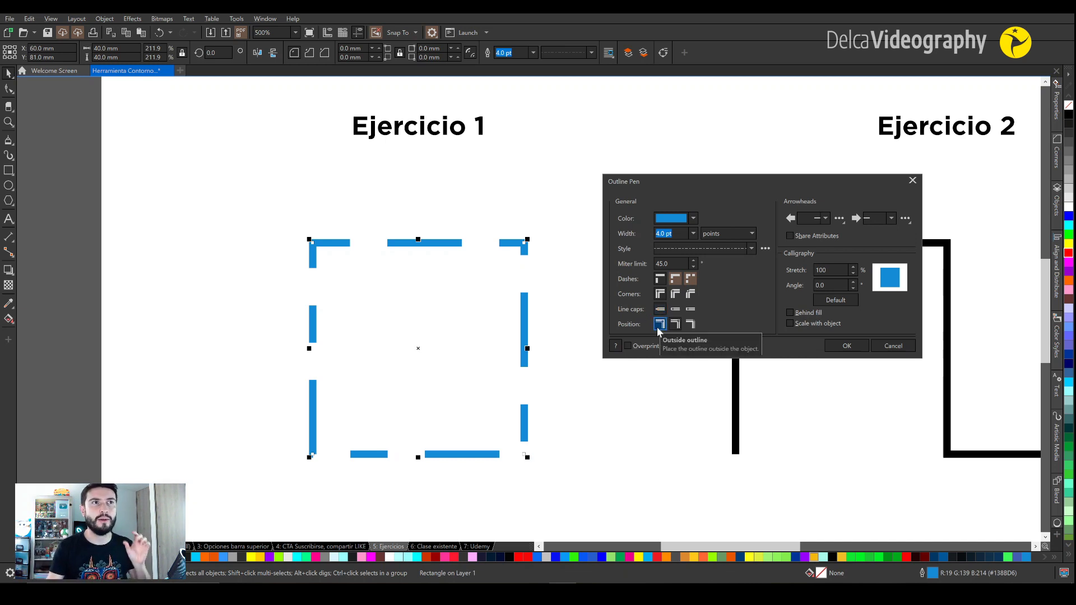
- Try the outline position outside the square, set it to inside instead, and apply the outline settings
click(676, 328)
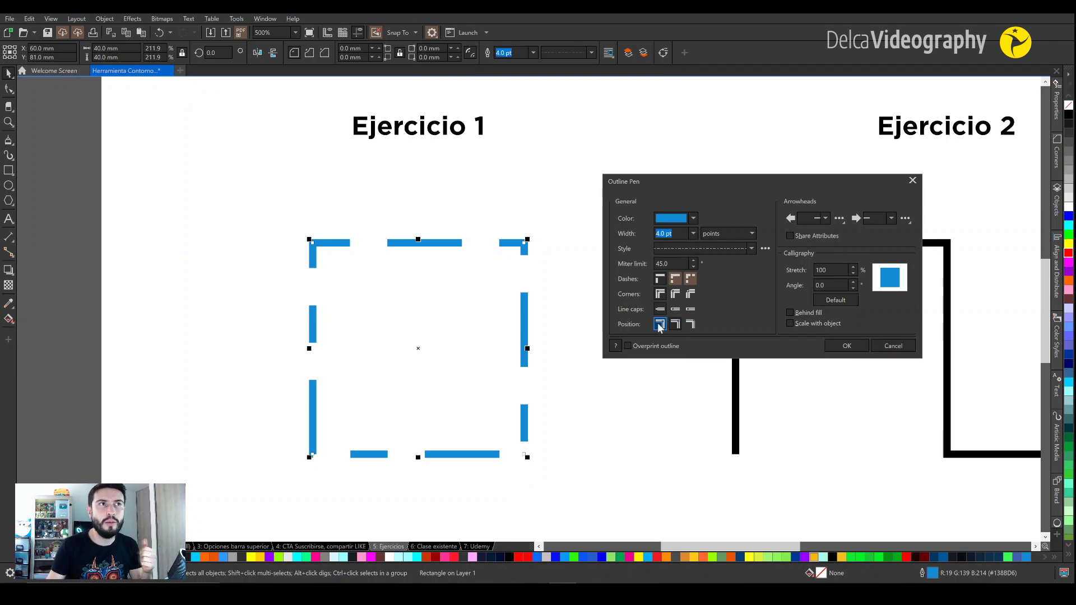
click(659, 324)
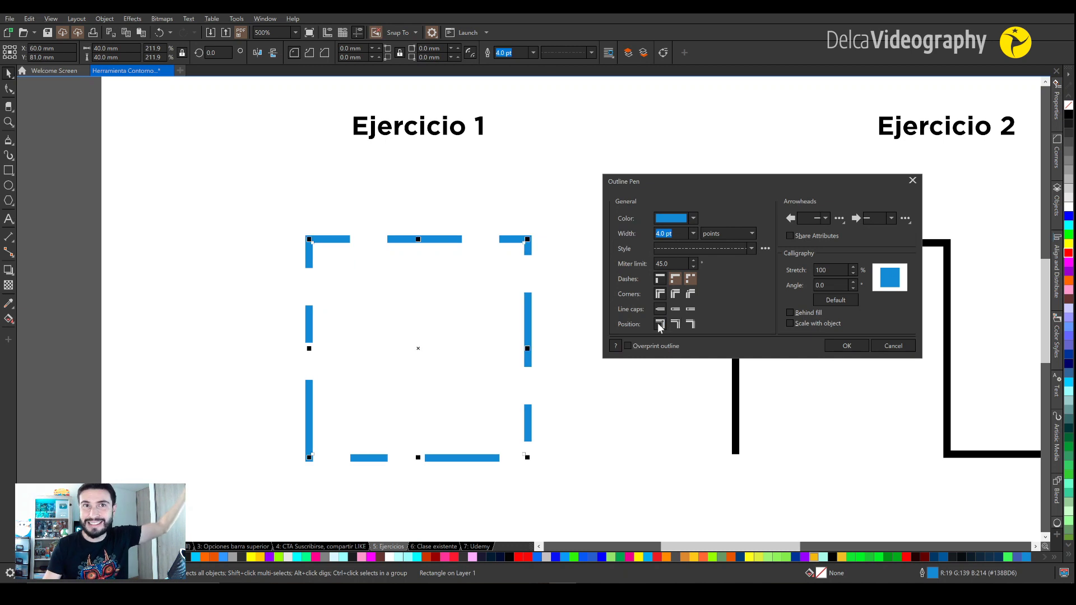
click(691, 324)
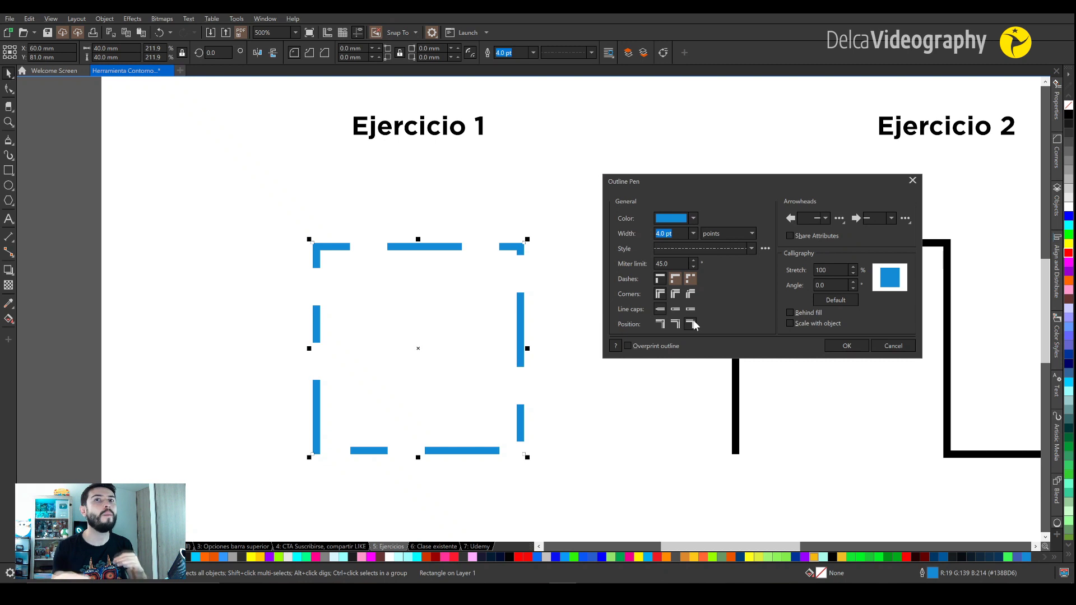
click(847, 346)
click(463, 302)
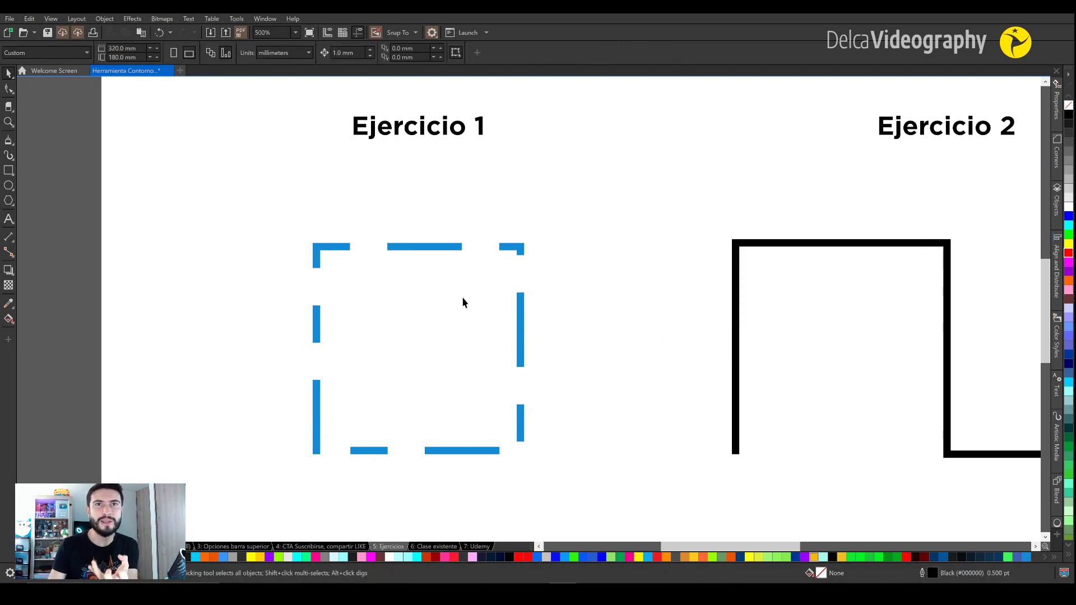
scroll(463, 302, down, 2)
drag(478, 312, 432, 324)
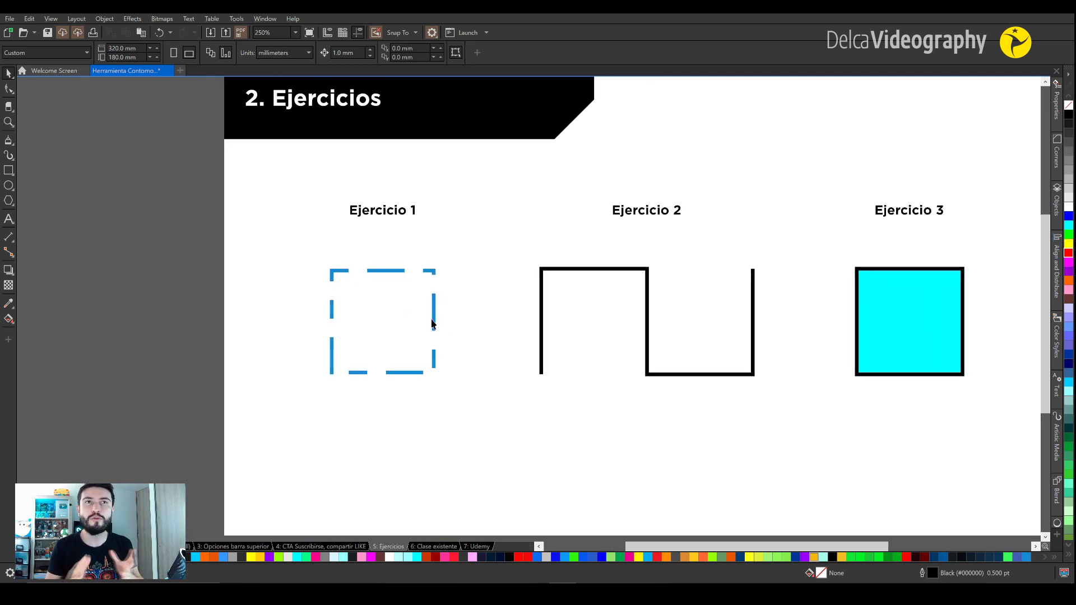
drag(425, 317, 365, 316)
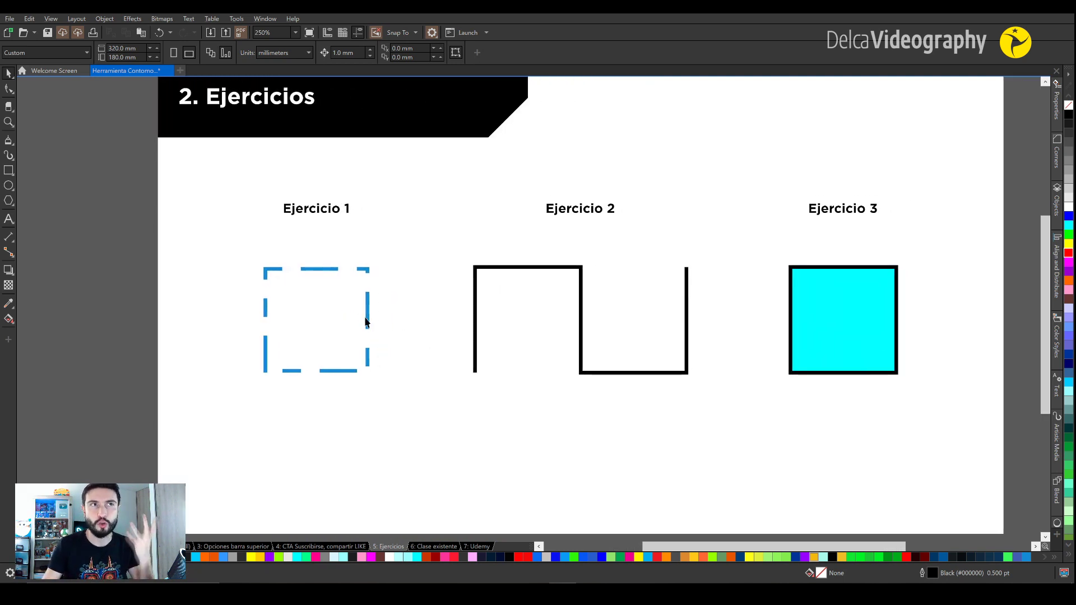
- Give the Ejercicio 2 curve an open arrowhead at its start and a solid triangular arrowhead at its end
click(581, 310)
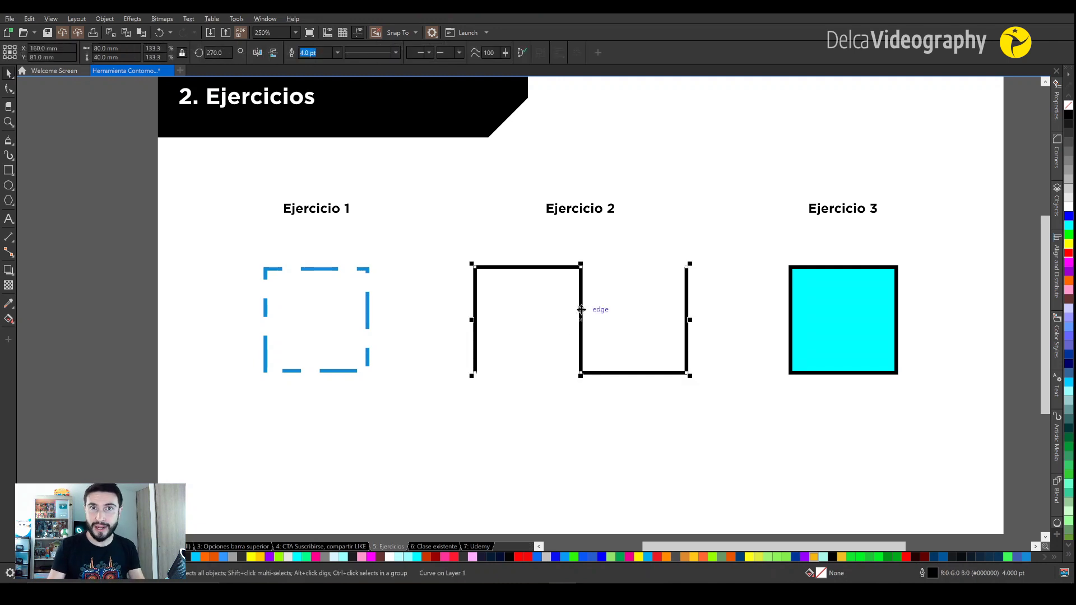
click(608, 329)
scroll(613, 313, up, 2)
drag(608, 323, 358, 317)
click(499, 272)
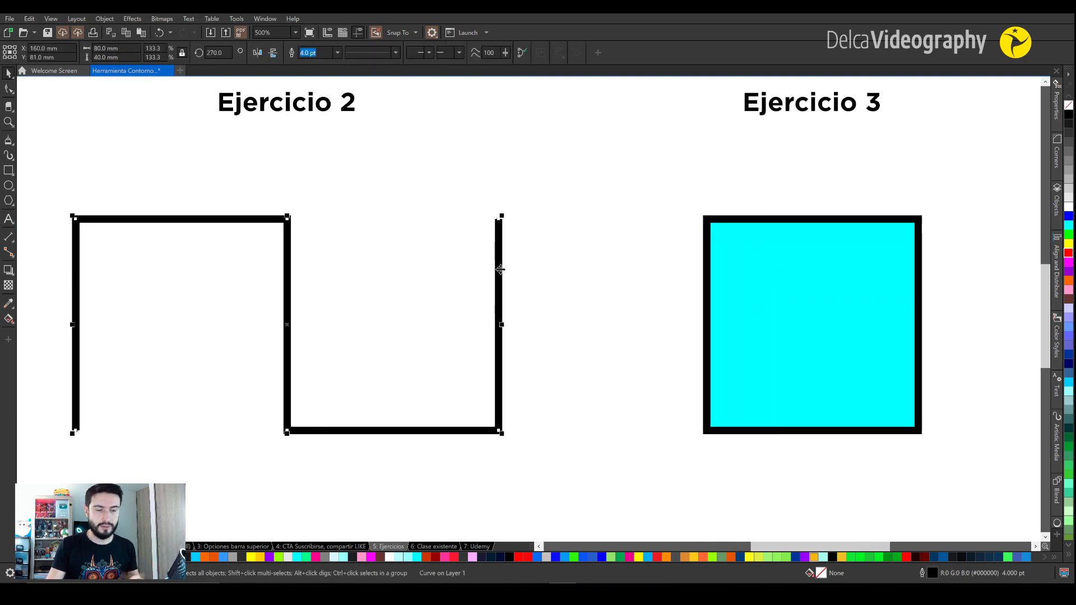
key(F12)
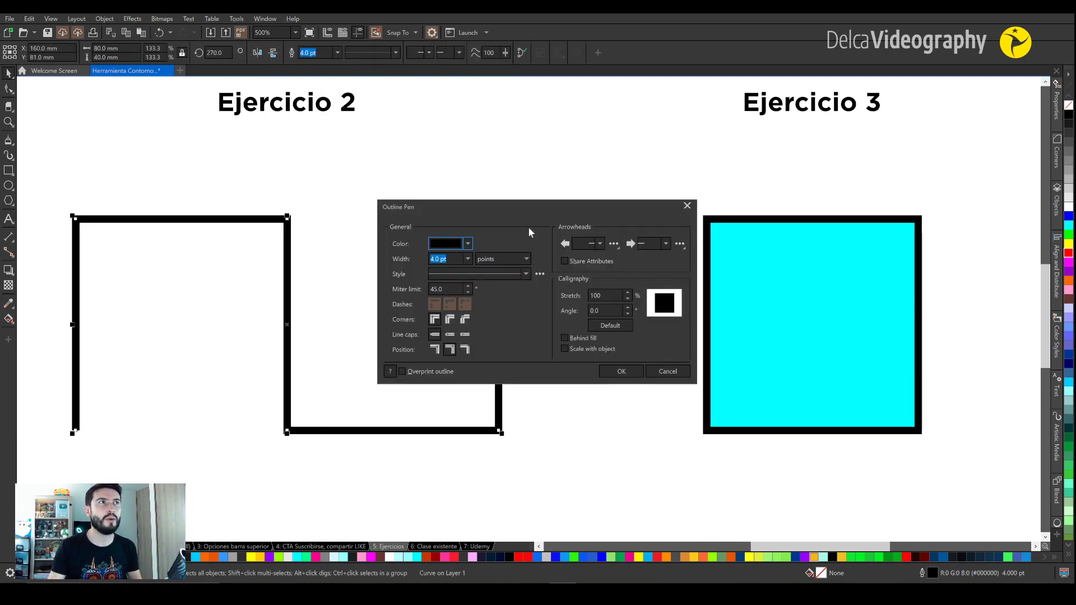
drag(573, 217, 776, 247)
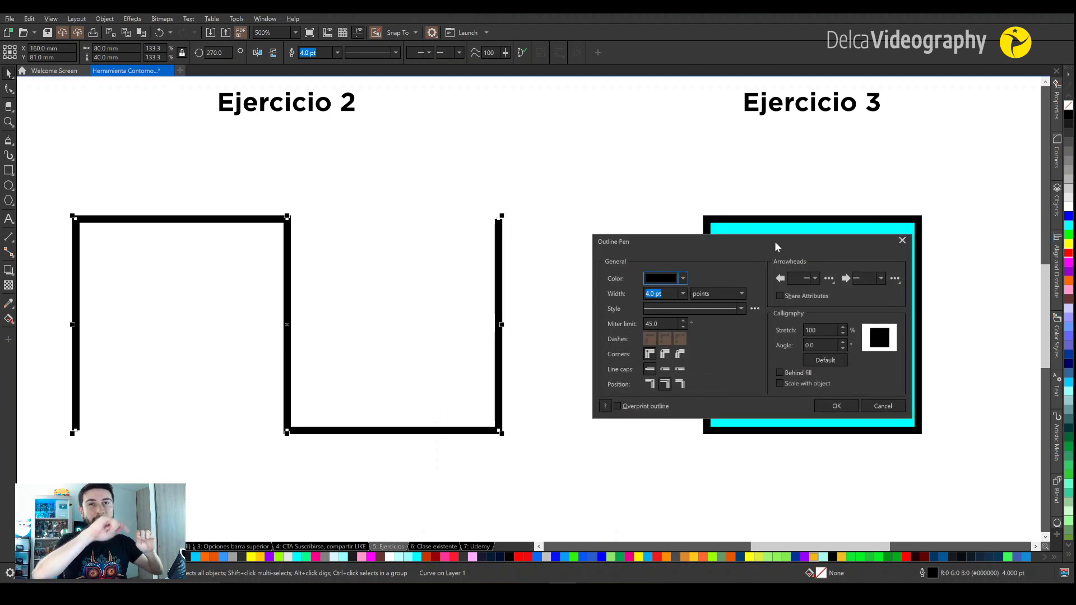
drag(814, 244, 775, 238)
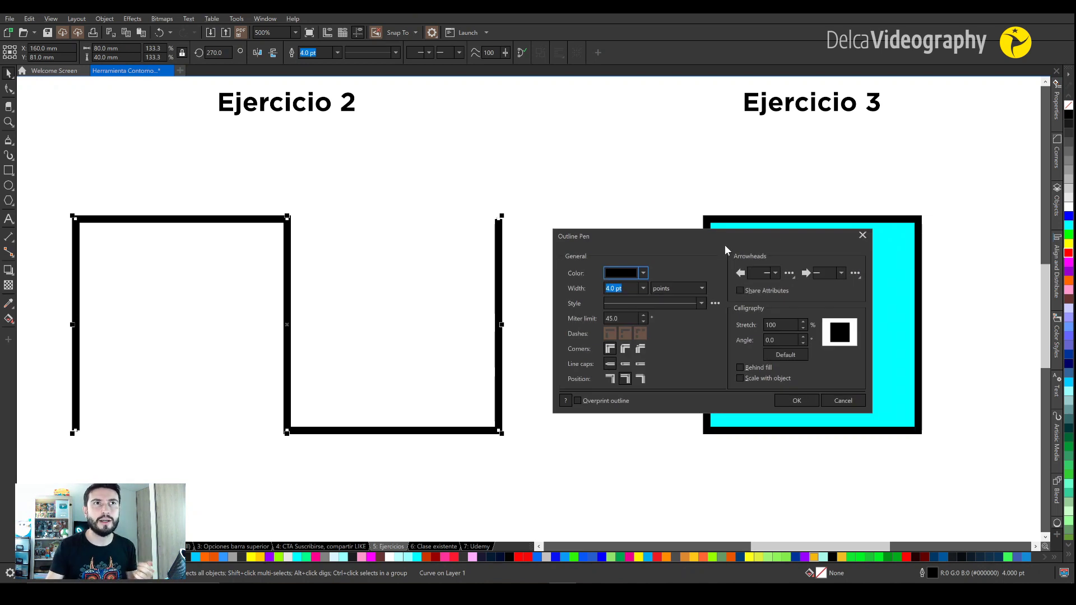
click(776, 273)
scroll(801, 314, down, 2)
mouse_move(860, 305)
mouse_down()
mouse_move(860, 326)
mouse_move(860, 292)
mouse_up()
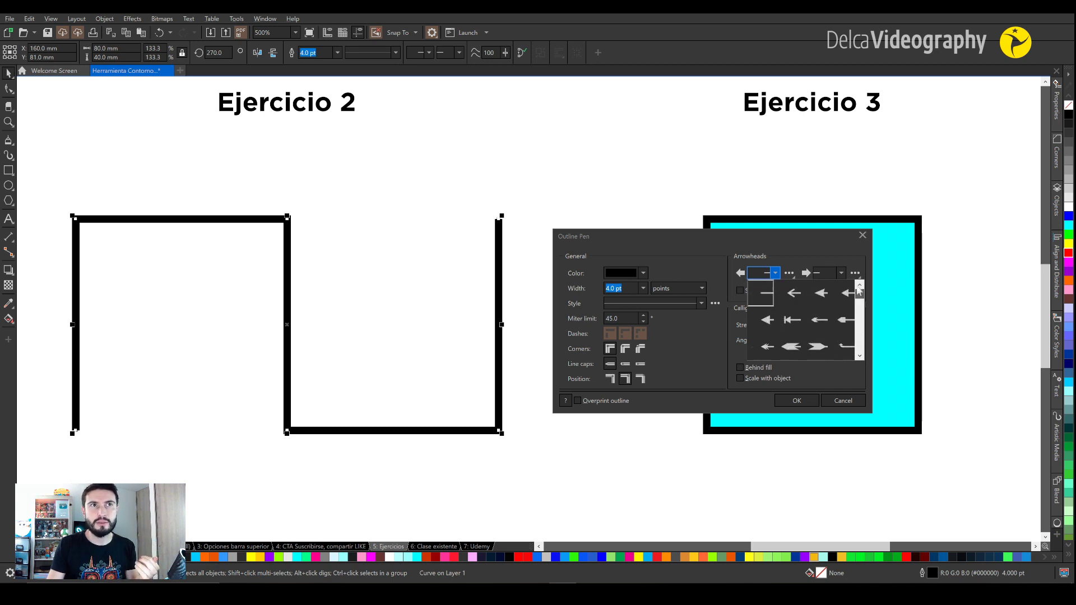
click(794, 293)
click(835, 275)
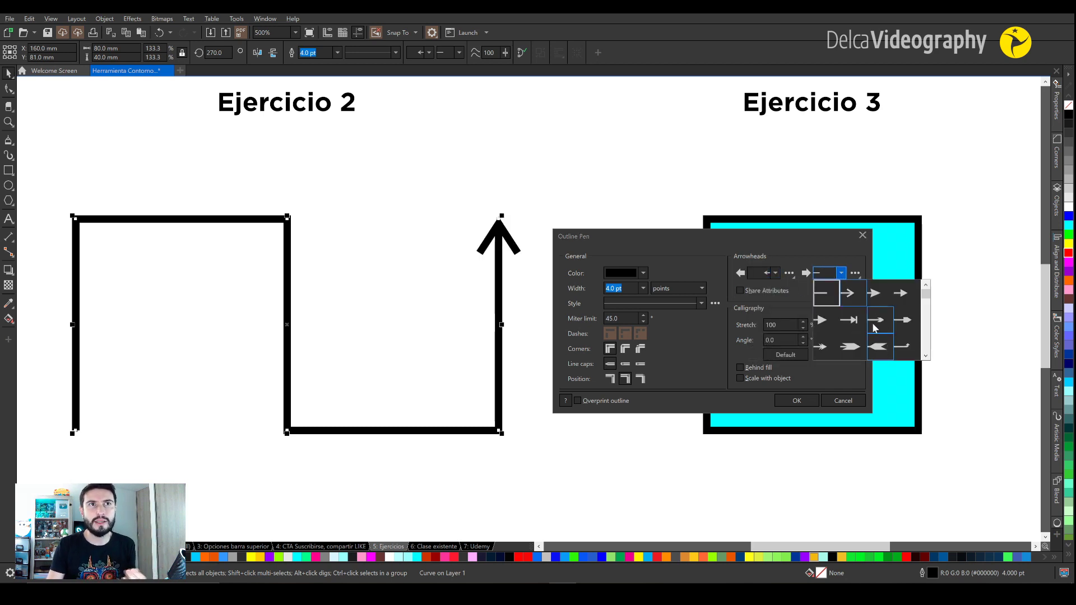
click(824, 321)
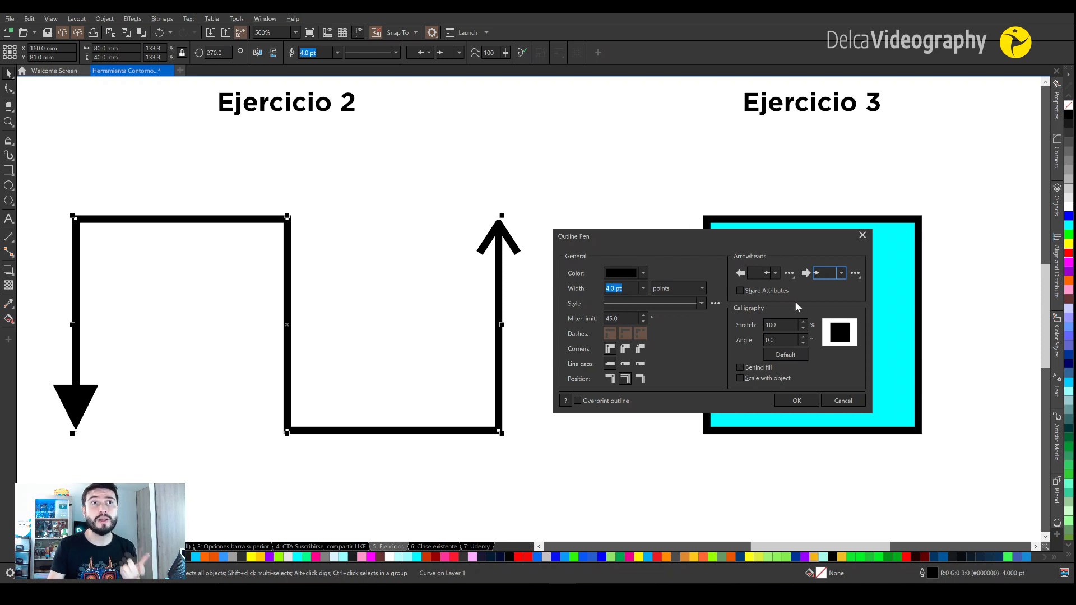
- Swap the start and end arrowheads of the Ejercicio 2 curve
click(788, 274)
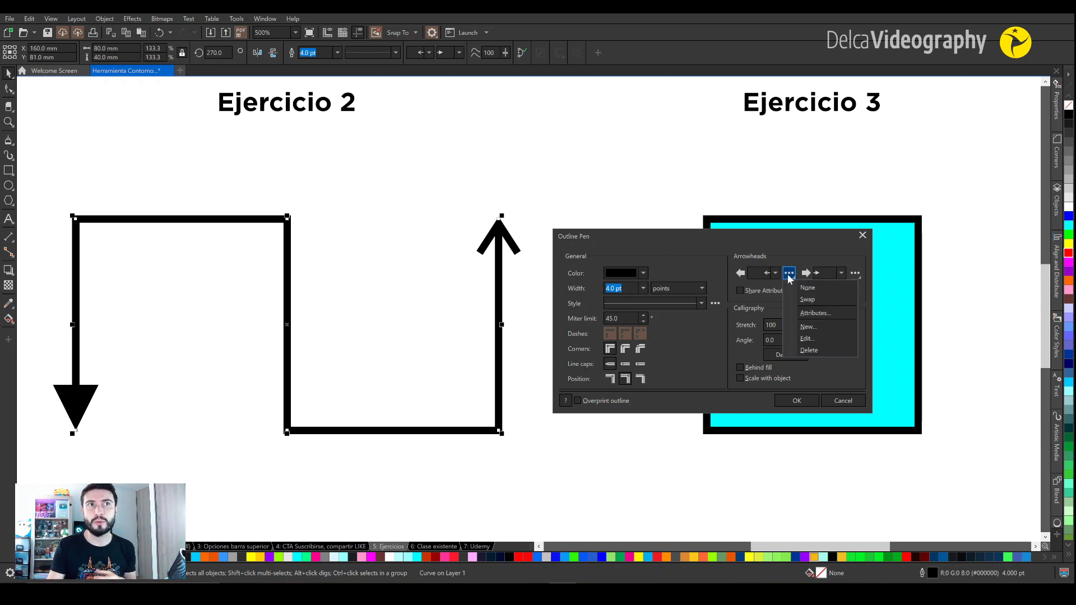
click(815, 301)
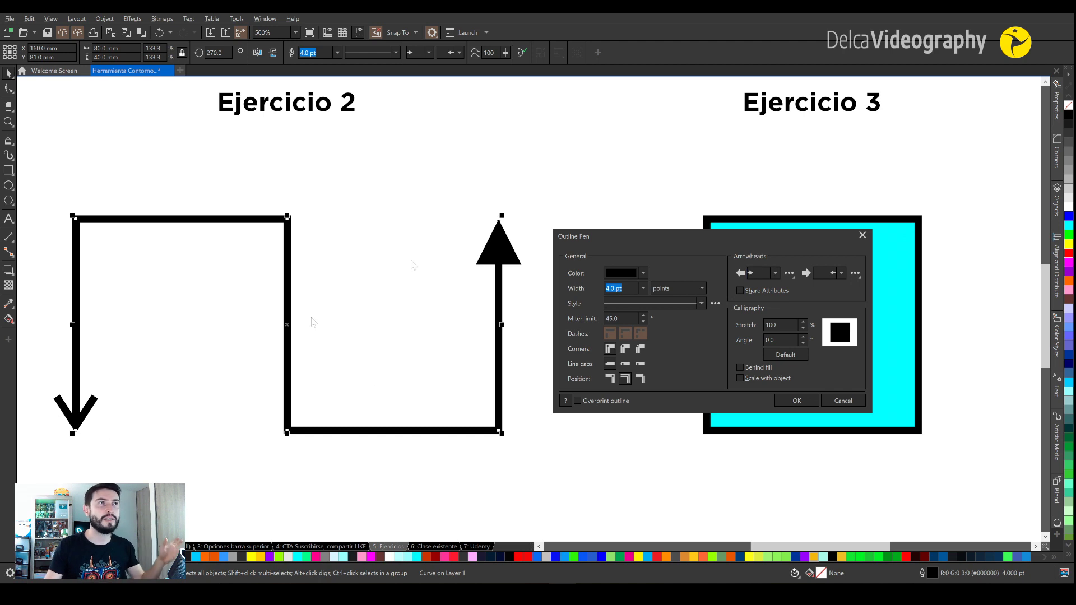
- Try a 15 pt length and, with proportional sizing off, a 25 pt width in the start arrowhead's attributes
click(789, 273)
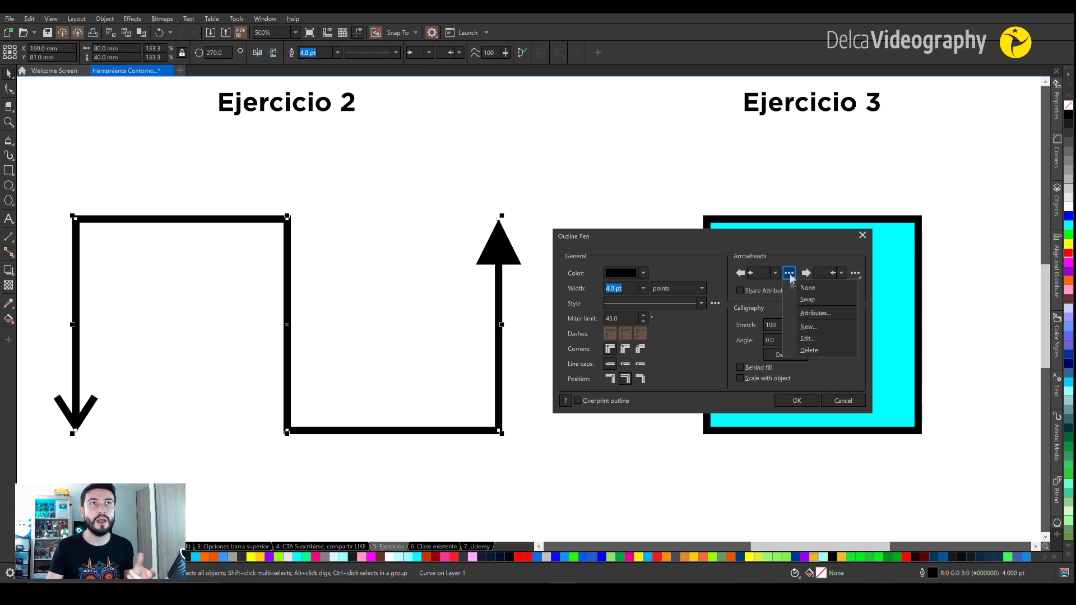
click(813, 314)
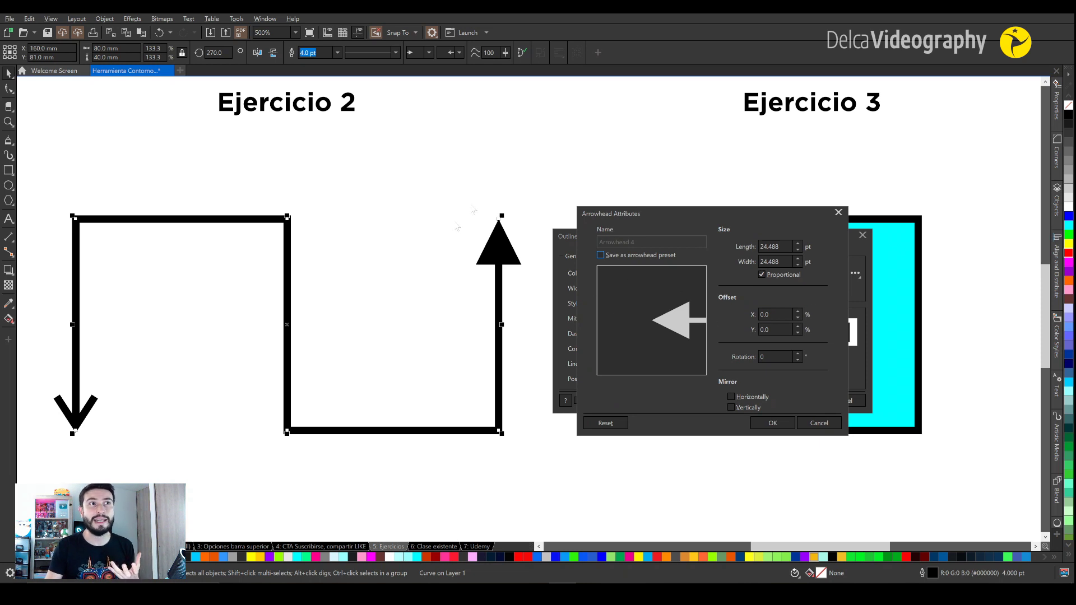
double_click(767, 247)
double_click(768, 246)
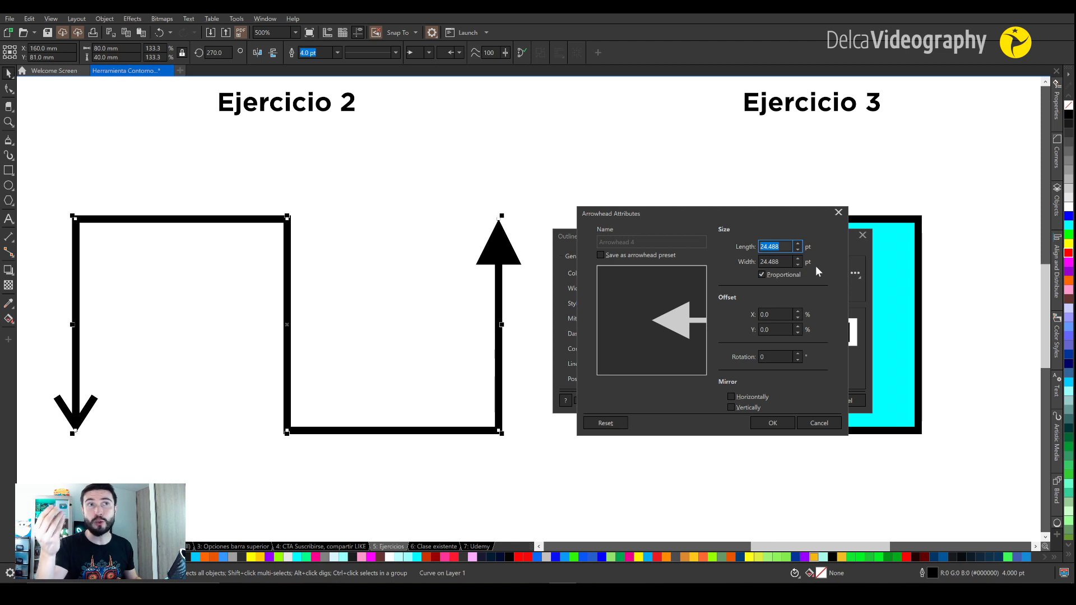
text(15)
key(Tab)
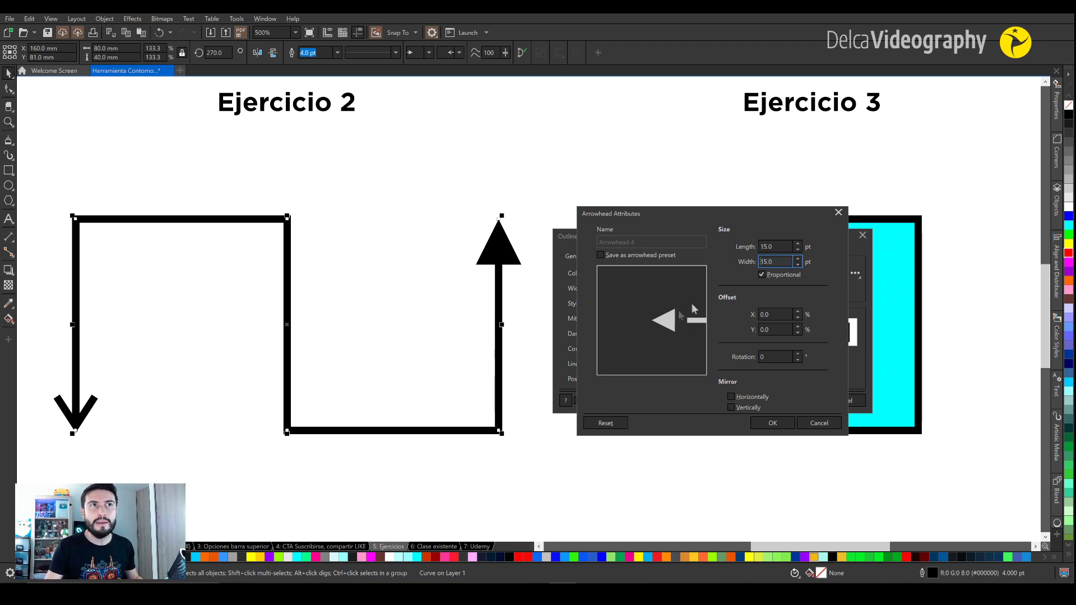
click(761, 275)
double_click(775, 262)
text(25)
key(Tab)
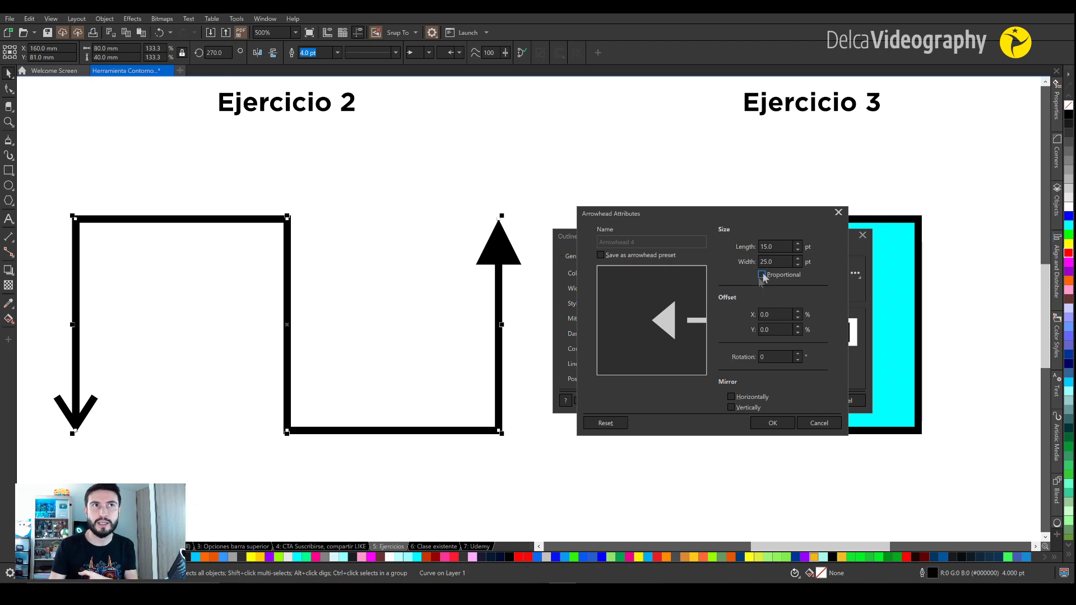
- Try offsetting the start arrowhead 50% in X and 20% in Y, and rotating it 45 degrees
click(764, 315)
drag(776, 314, 747, 316)
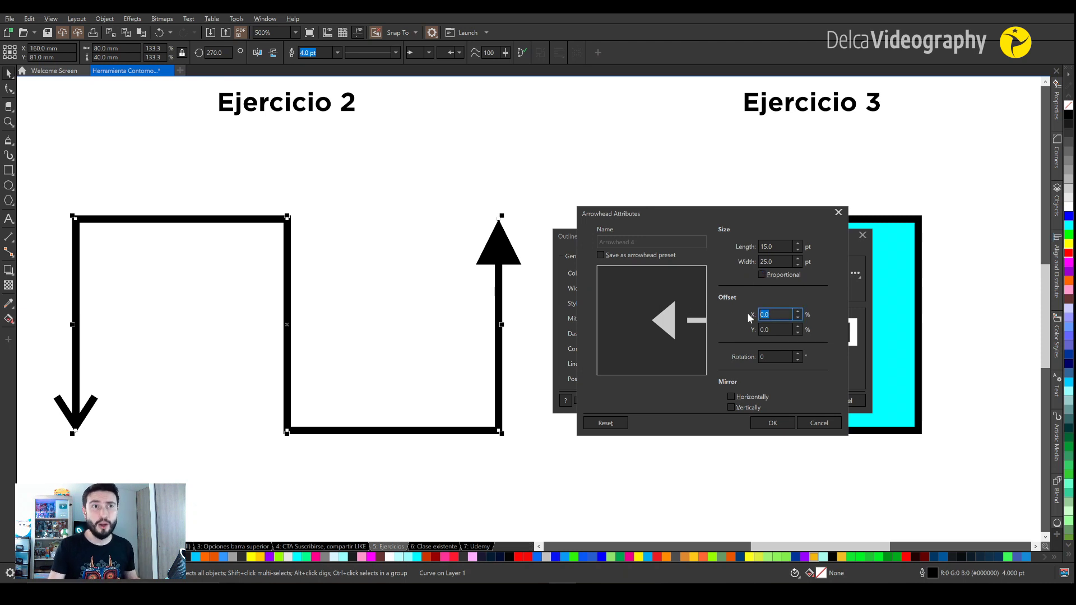
text(50)
key(Tab)
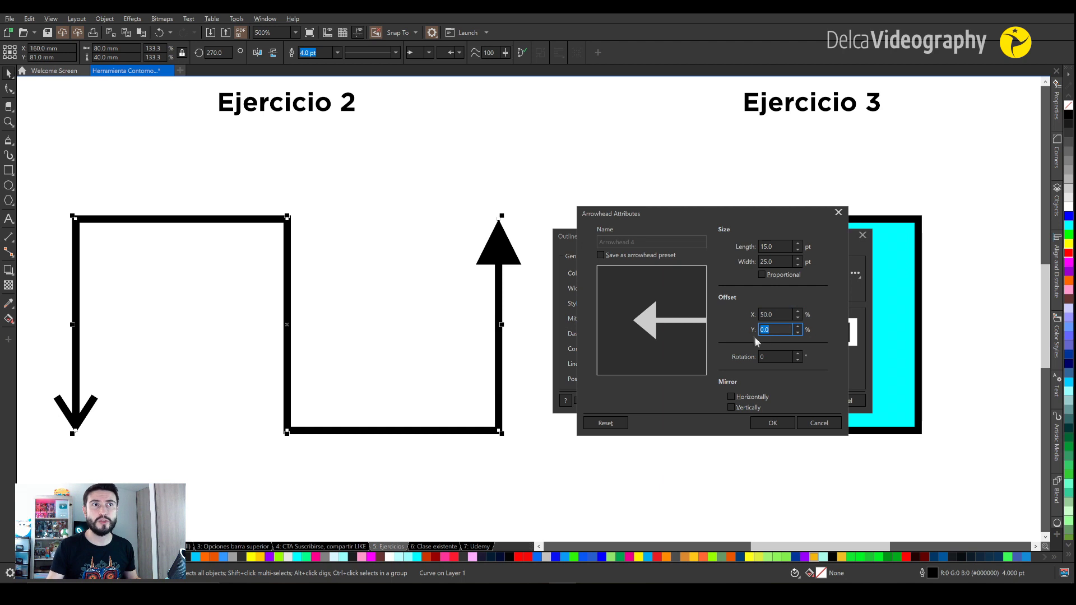
text(20)
key(Tab)
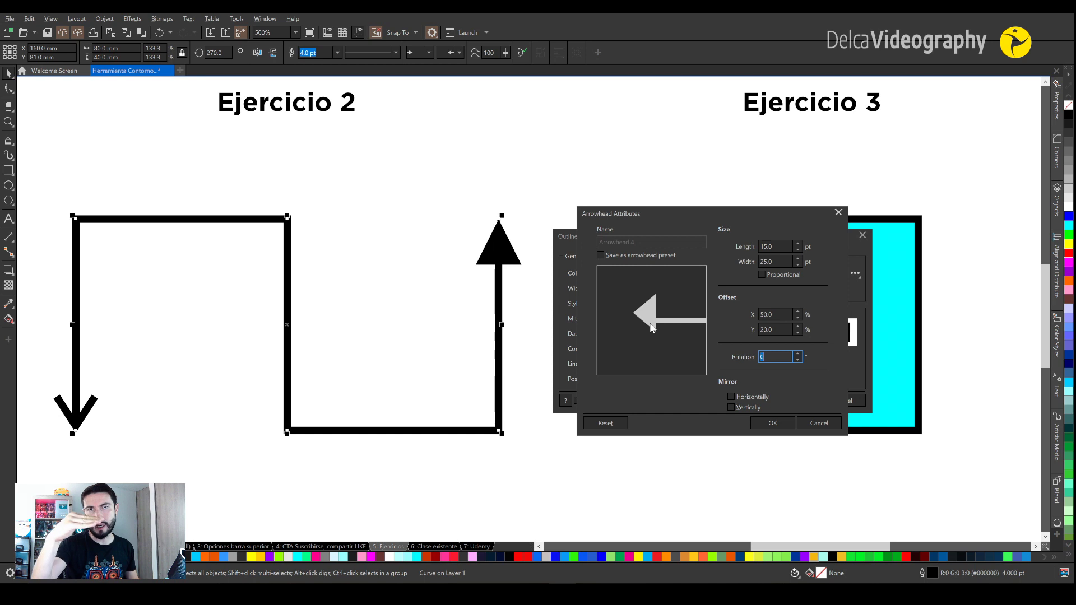
text(45)
key(Tab)
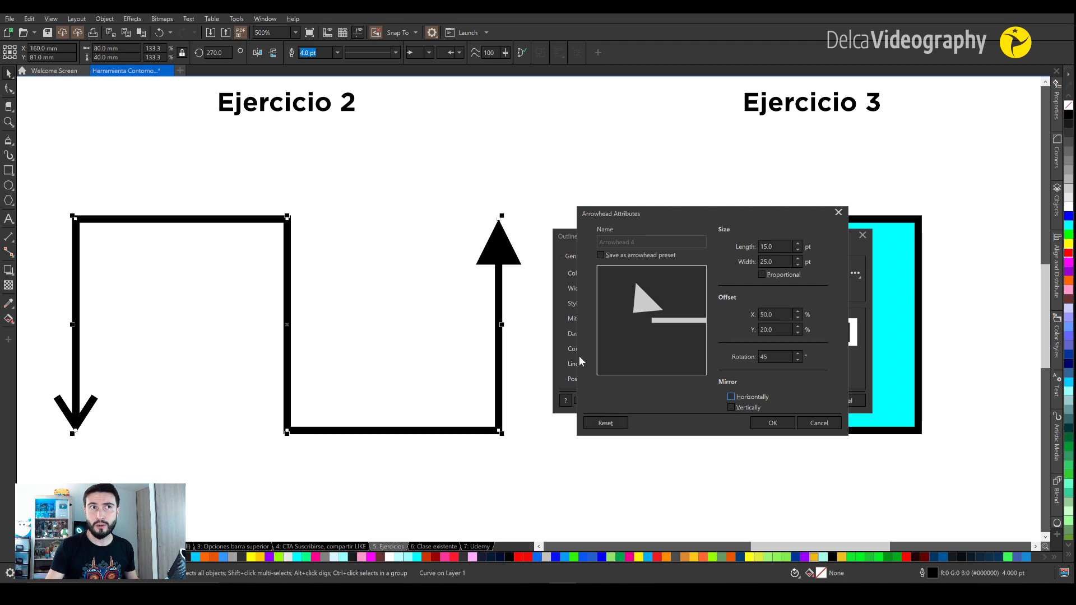
- Try mirroring the start arrowhead vertically and horizontally, and reset all its attributes to their originals
click(732, 408)
click(731, 397)
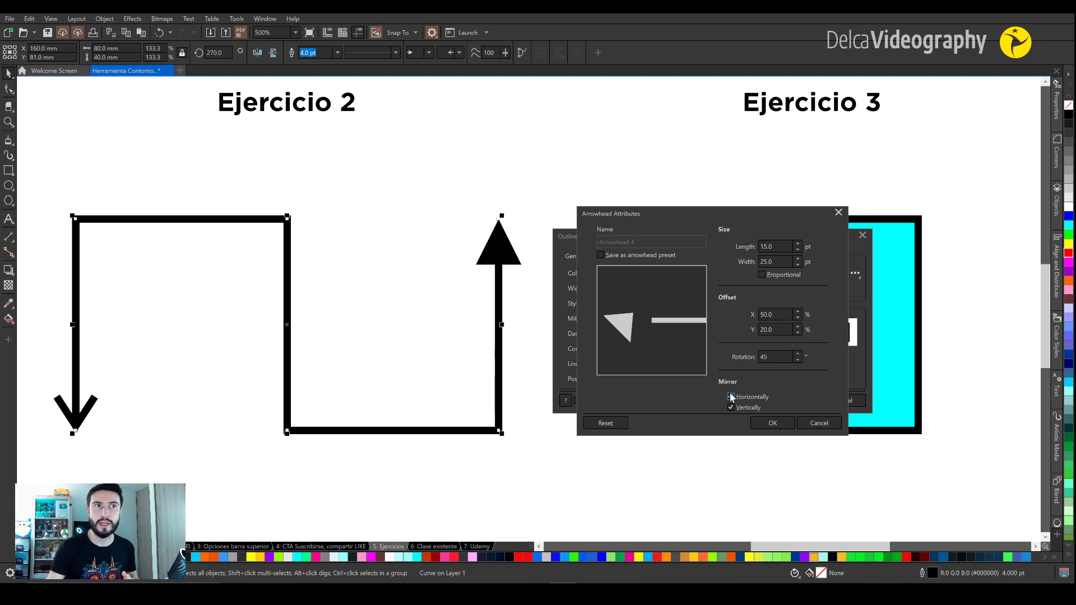
click(731, 397)
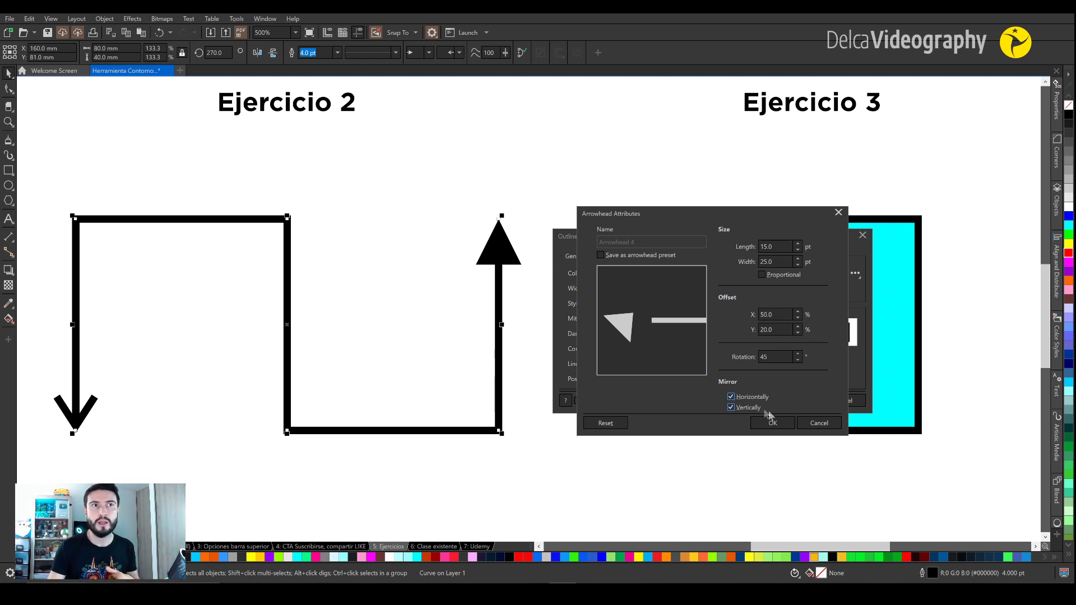
click(600, 423)
click(766, 425)
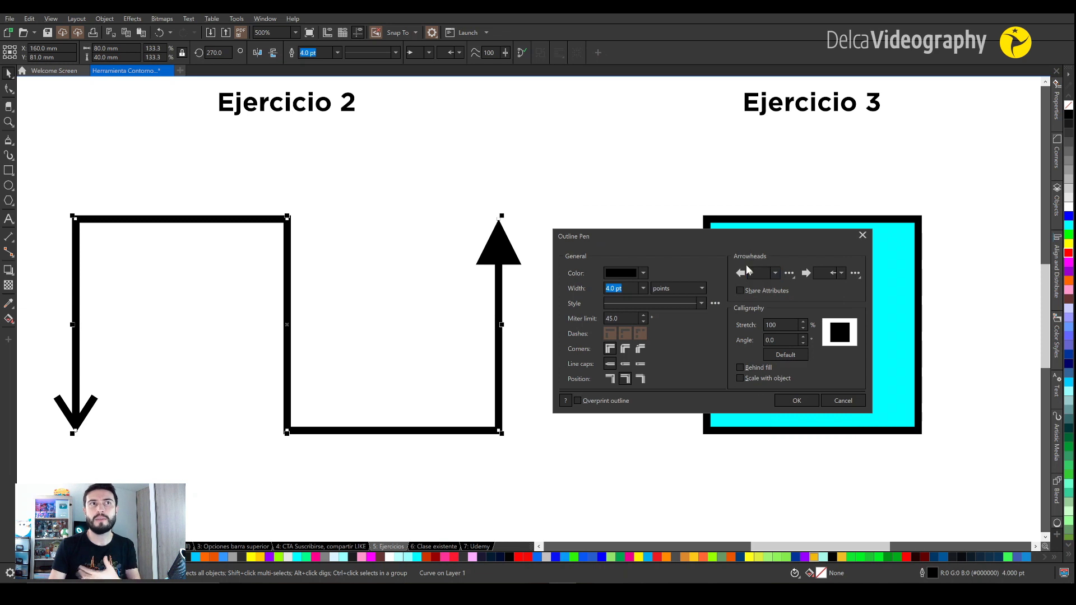
- Examine the edit settings of the start arrowhead preset without changing them, and review the remaining arrowhead options
click(789, 273)
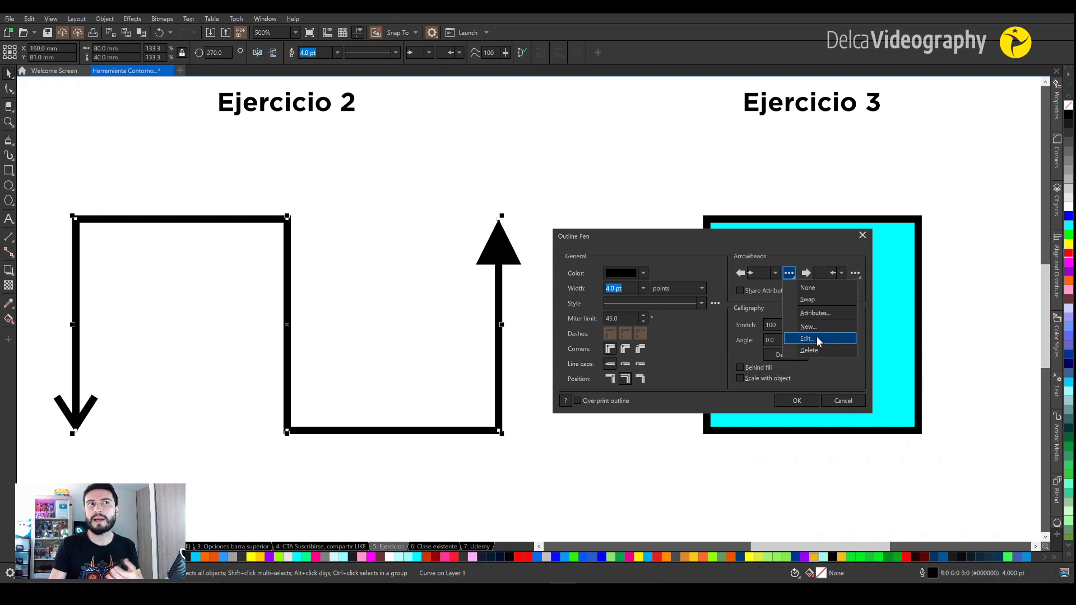
click(817, 339)
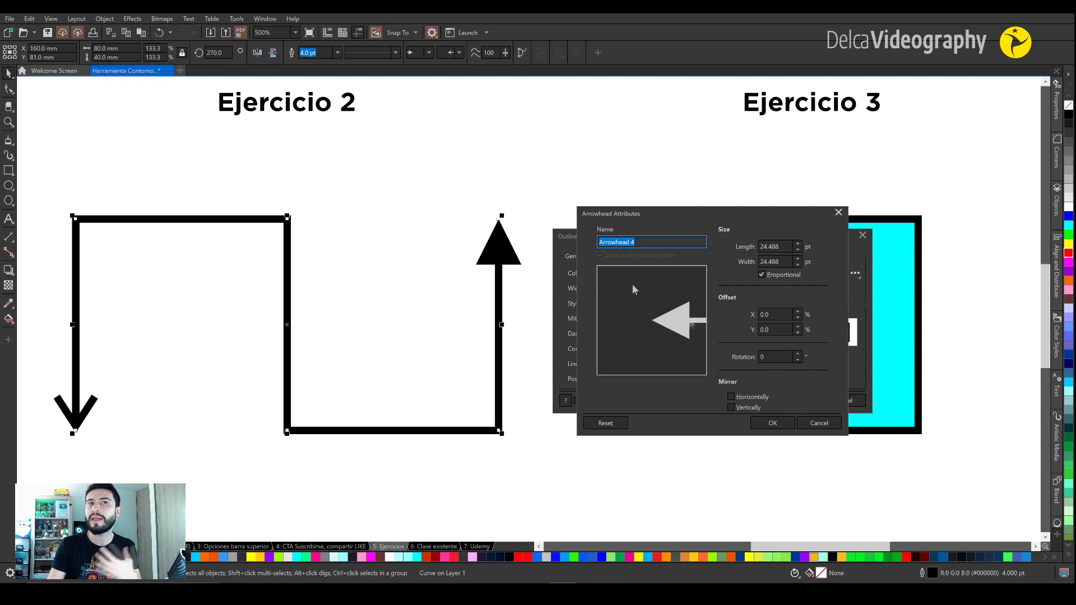
click(817, 423)
click(790, 274)
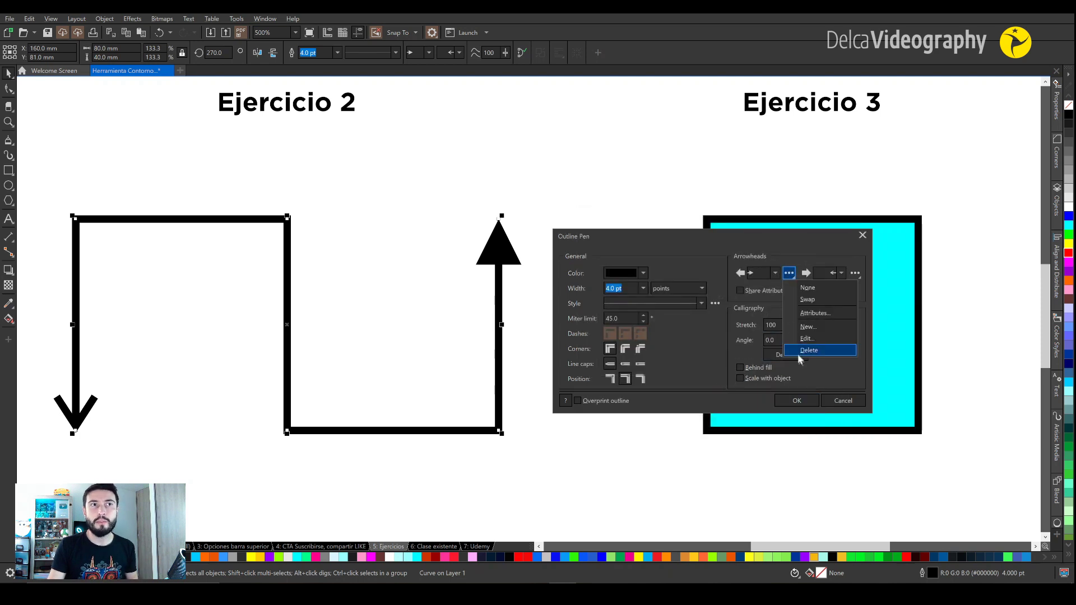
- Select the Ejercicio 3 square and open its Outline Pen settings, keeping the square in view
click(823, 320)
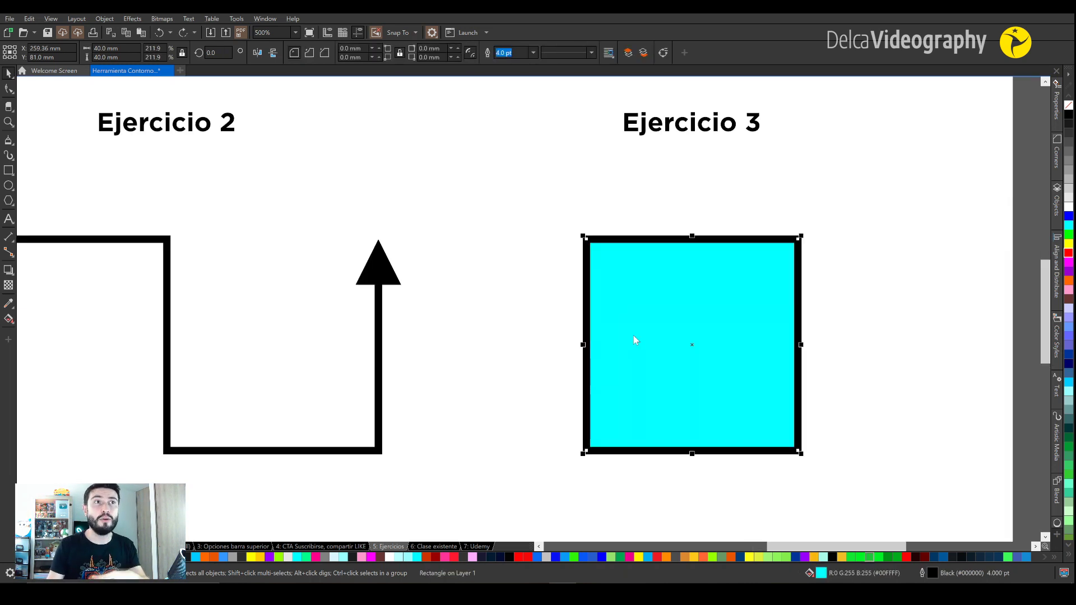
key(F12)
drag(583, 215, 435, 210)
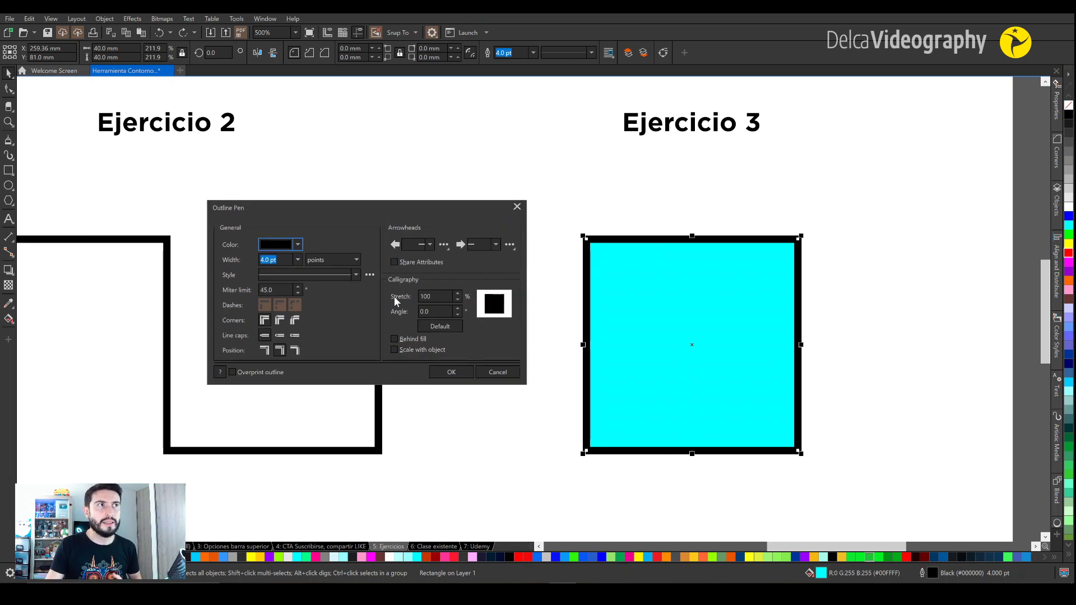
- Try a calligraphic stretch of 50% and then 10% on the Ejercicio 3 square's outline
double_click(427, 297)
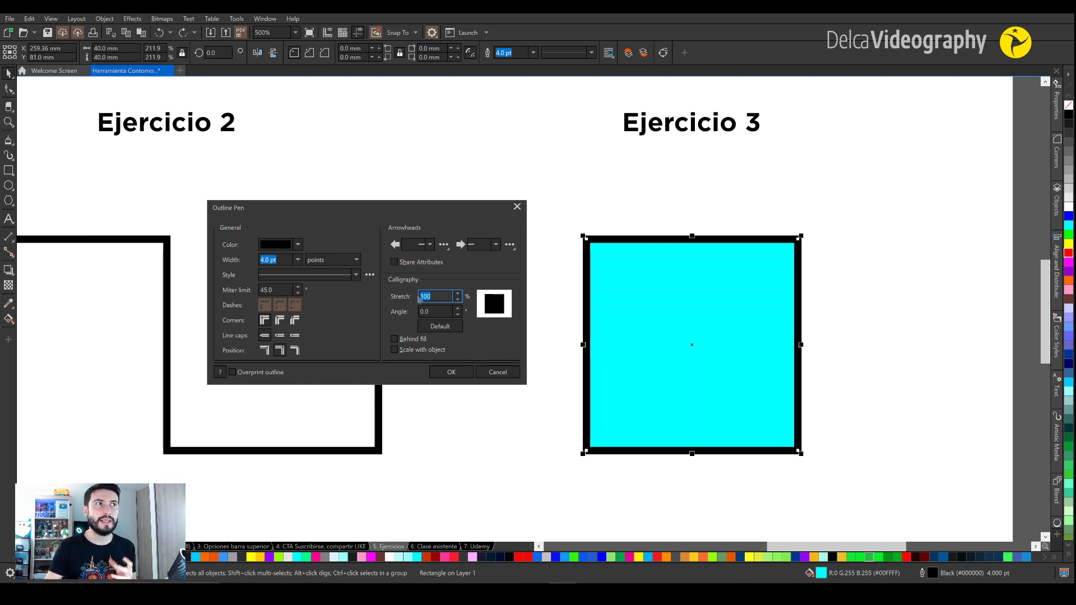
text(50)
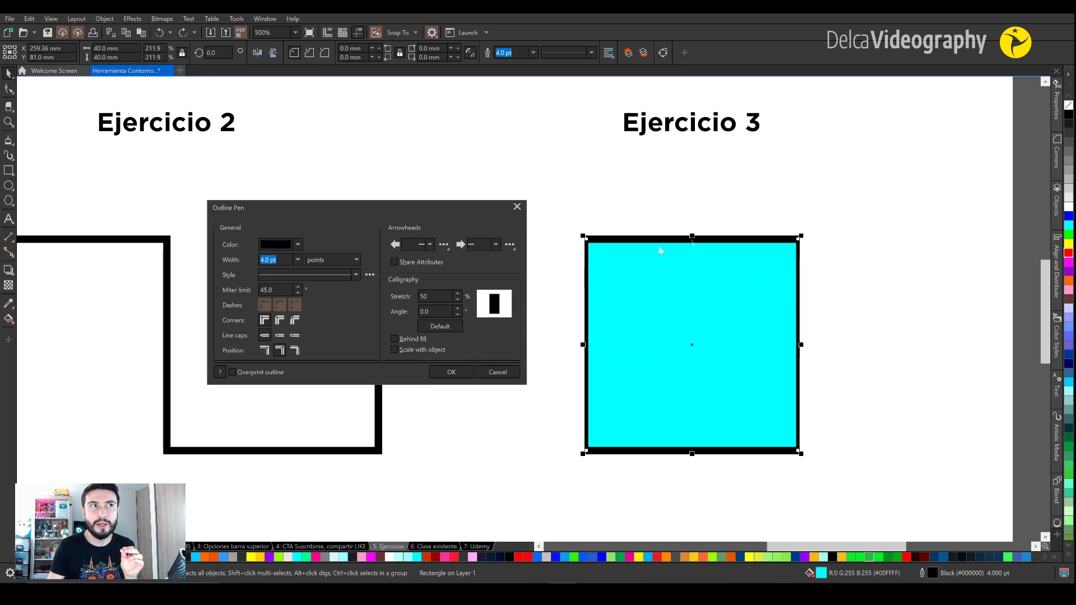
double_click(427, 296)
text(10)
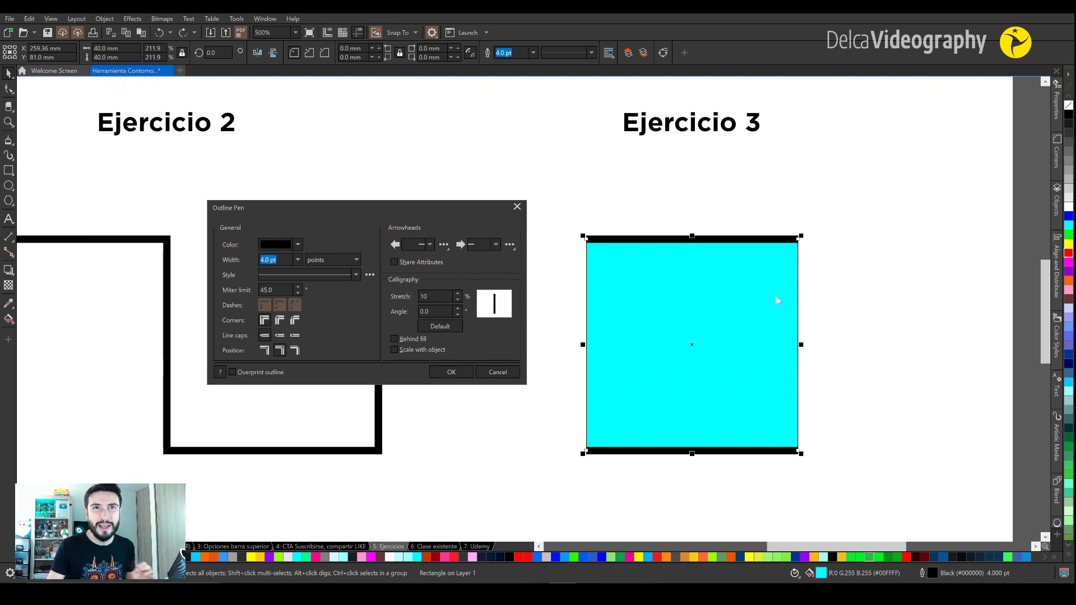
- Try calligraphic angles of 45 and 90 degrees on the square's outline, and restore the calligraphy defaults
double_click(425, 311)
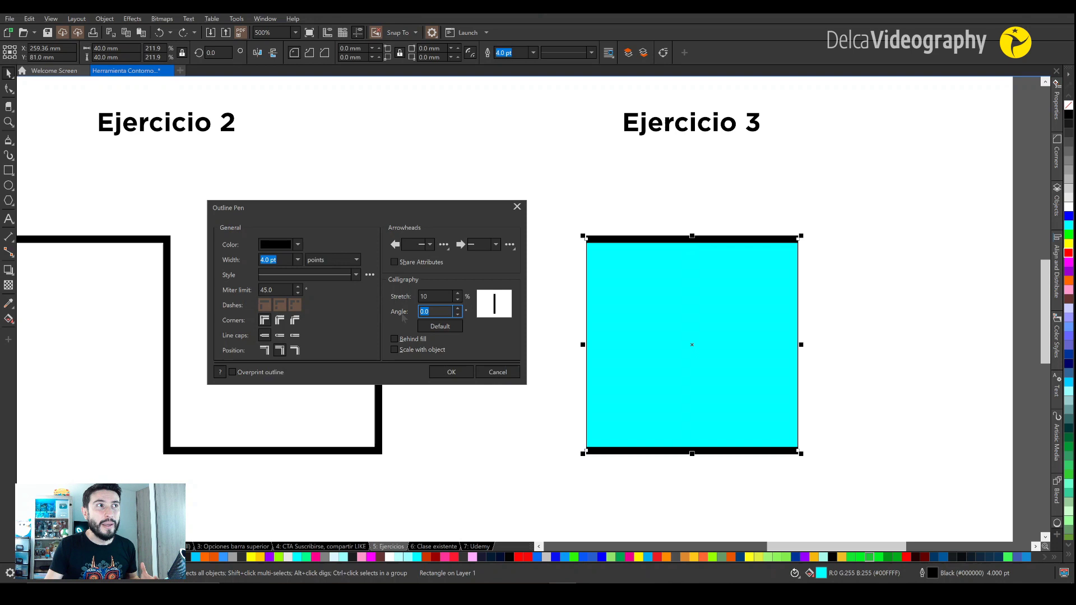
text(45)
key(Tab)
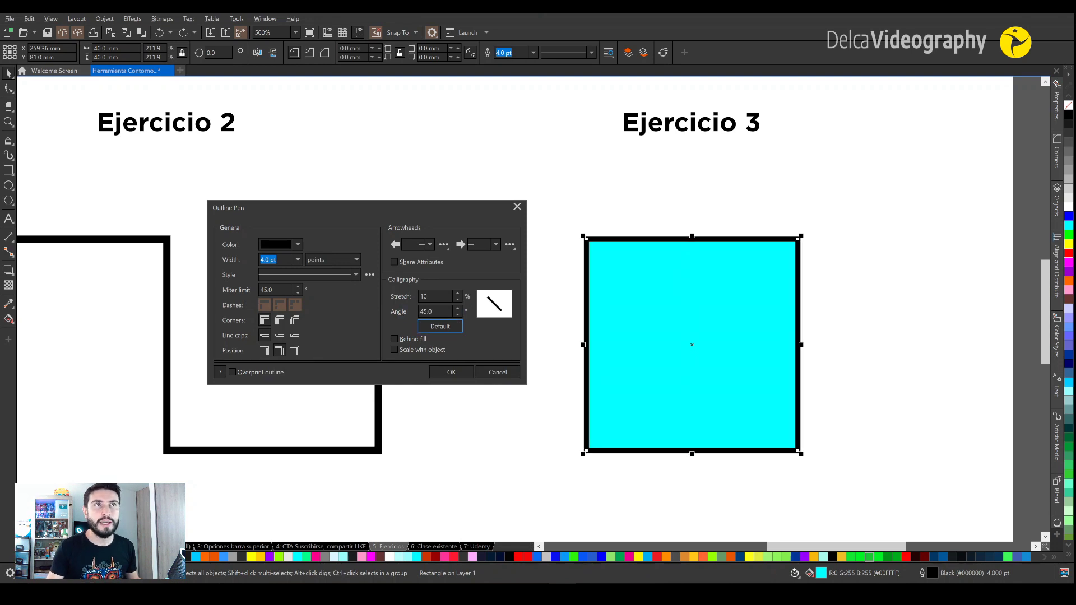
double_click(435, 314)
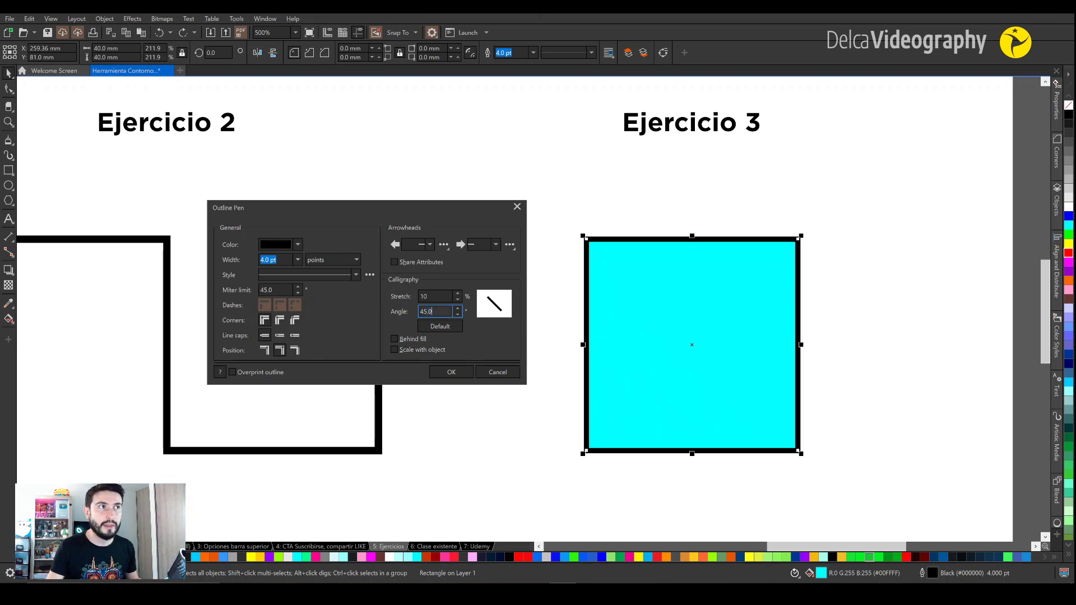
text(90)
key(Tab)
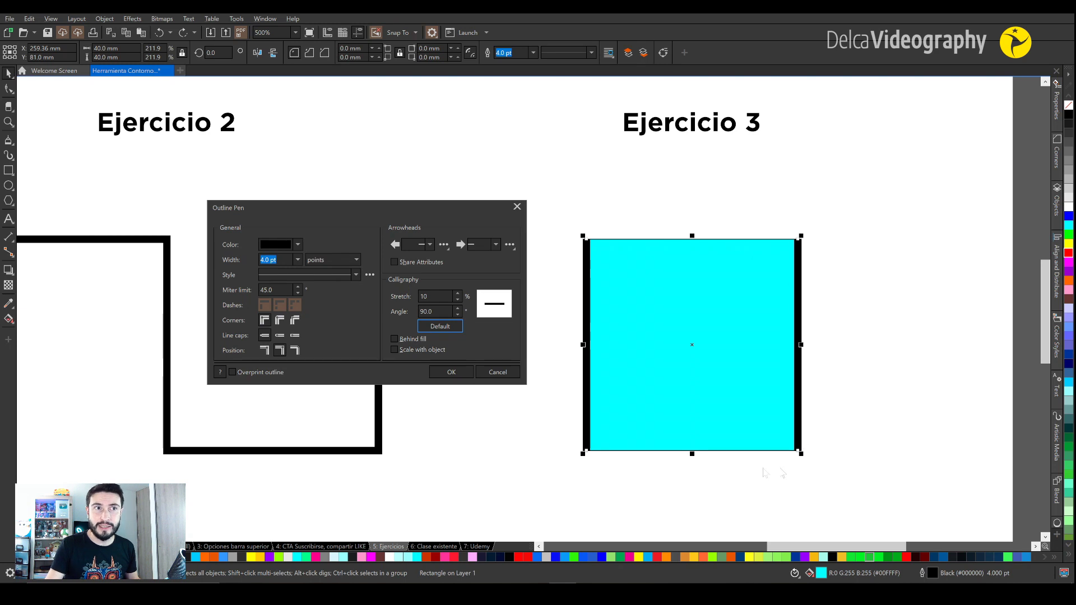
click(435, 312)
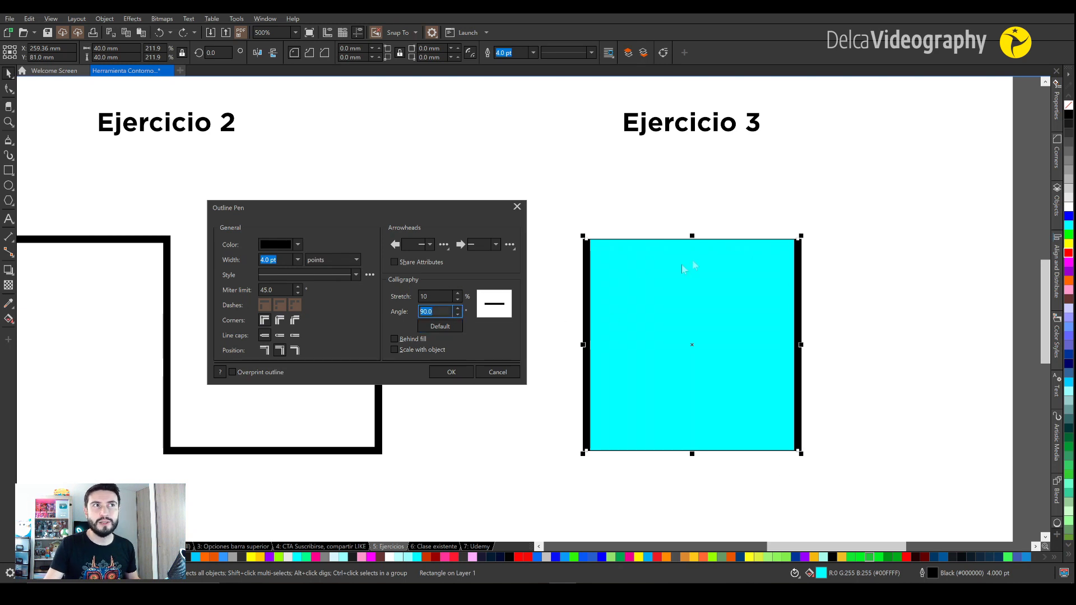
click(440, 327)
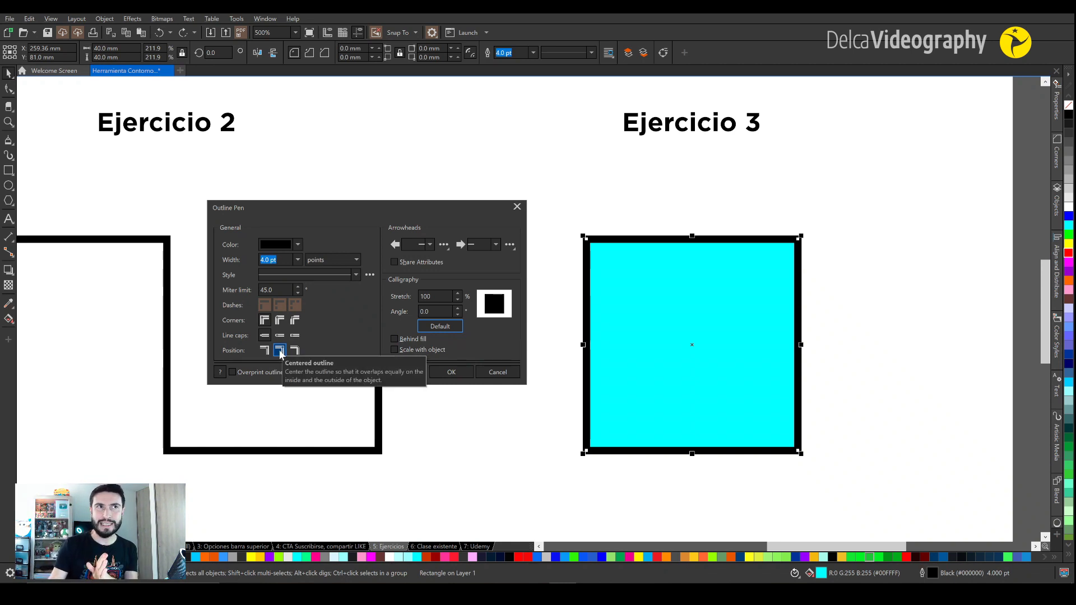
- Try placing the square's outline behind the fill with inside, outside and centered positions, and turn the behind-fill option off again
click(394, 340)
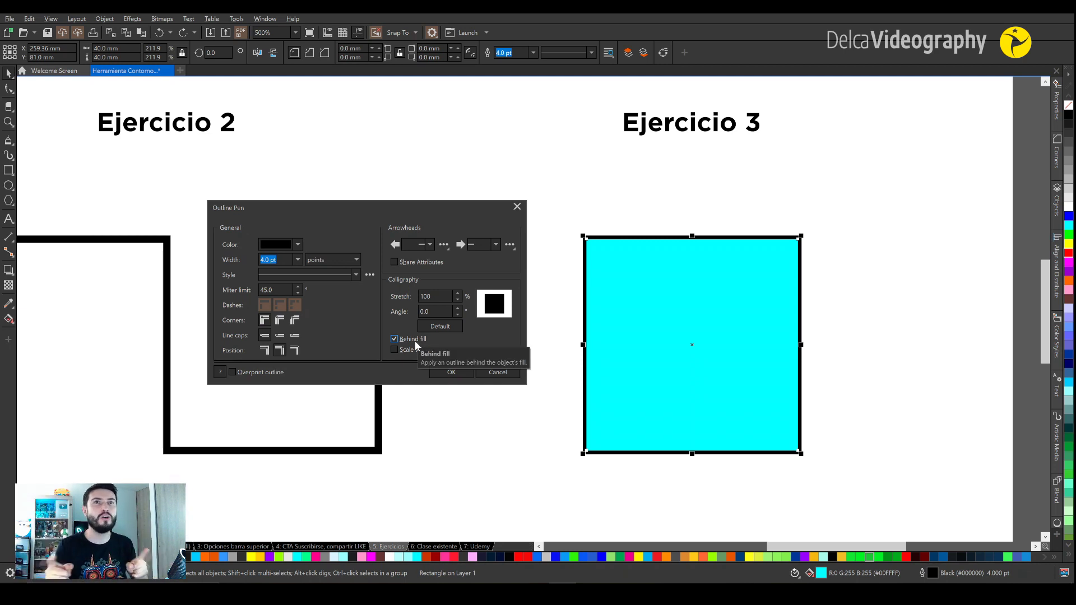
click(294, 351)
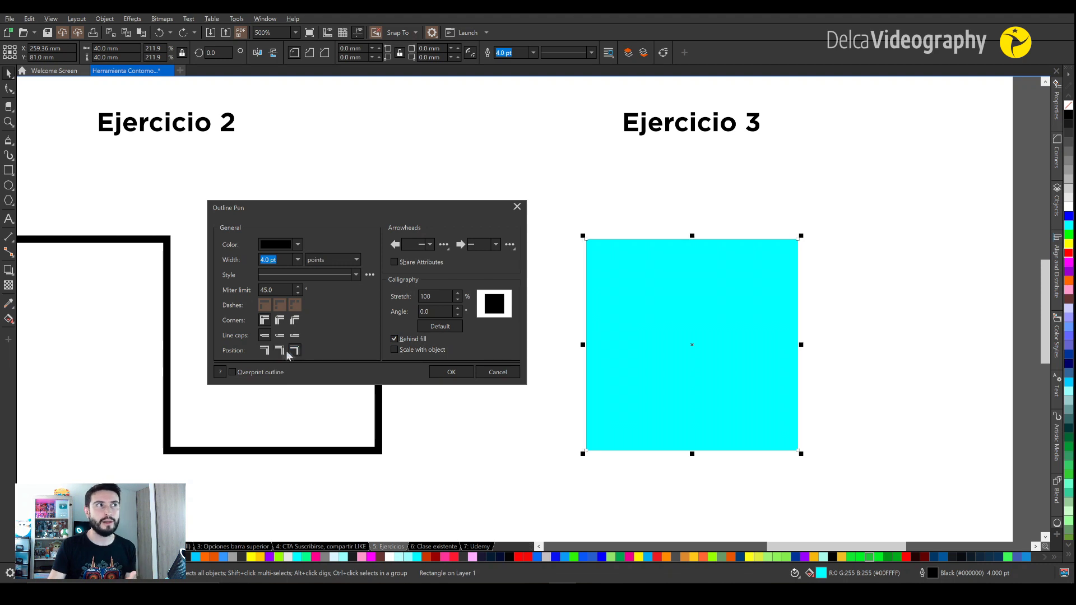
click(265, 351)
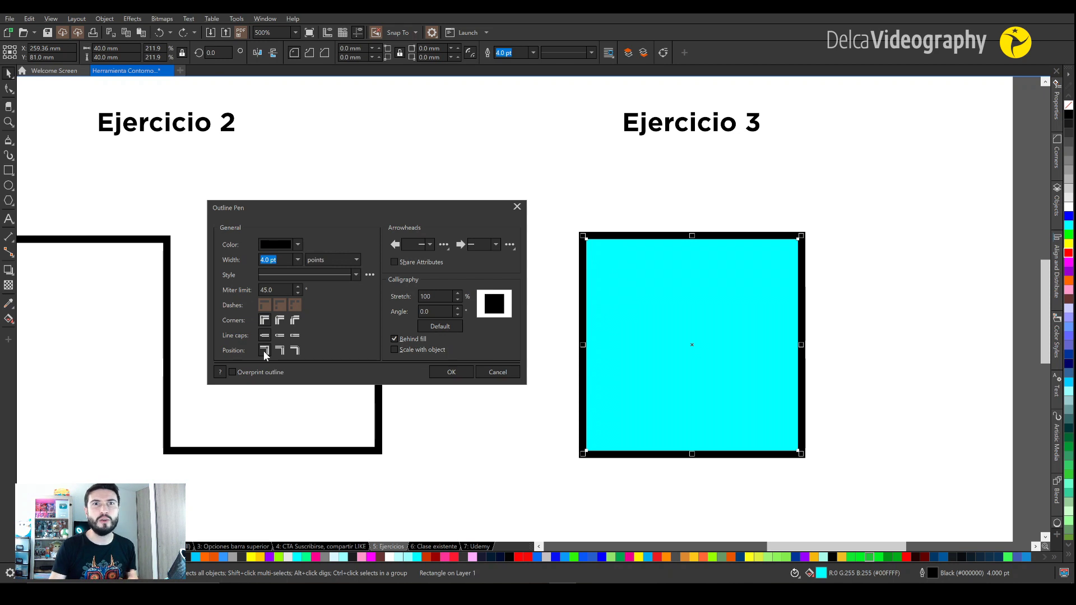
click(280, 351)
click(294, 350)
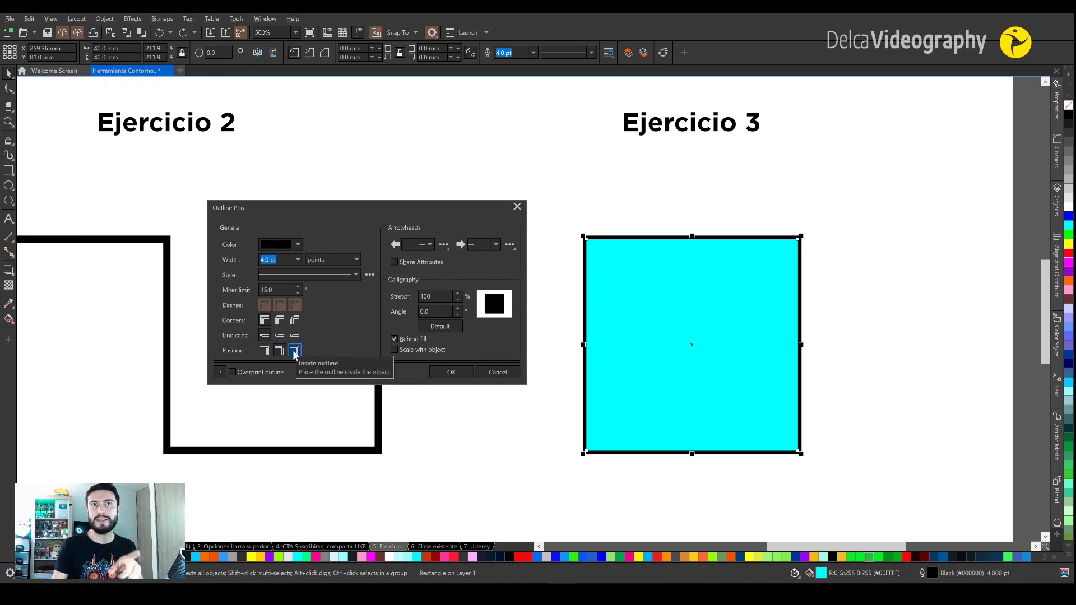
click(264, 351)
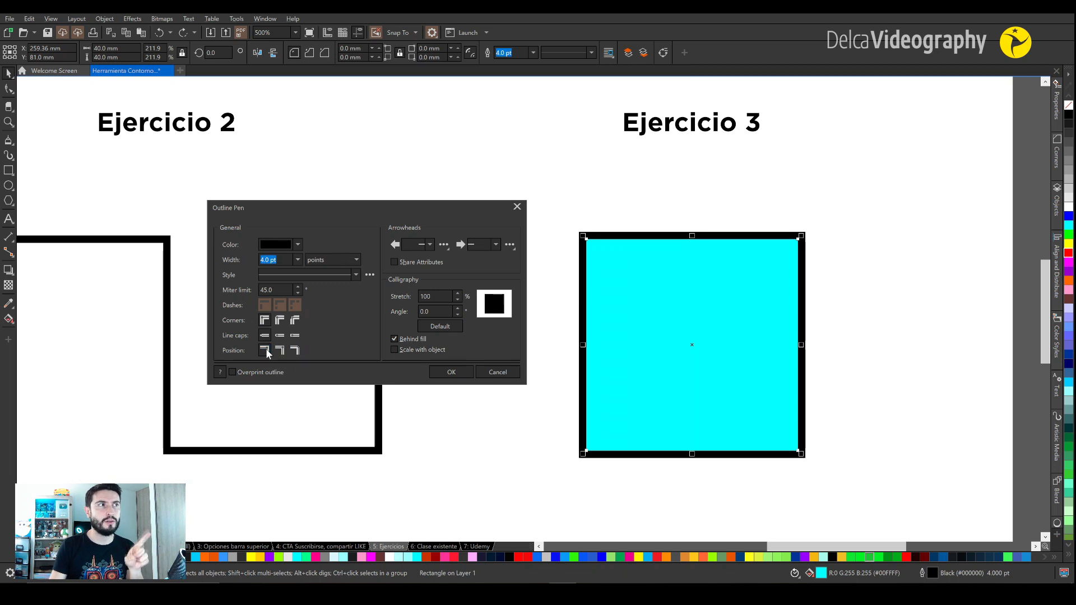
click(280, 352)
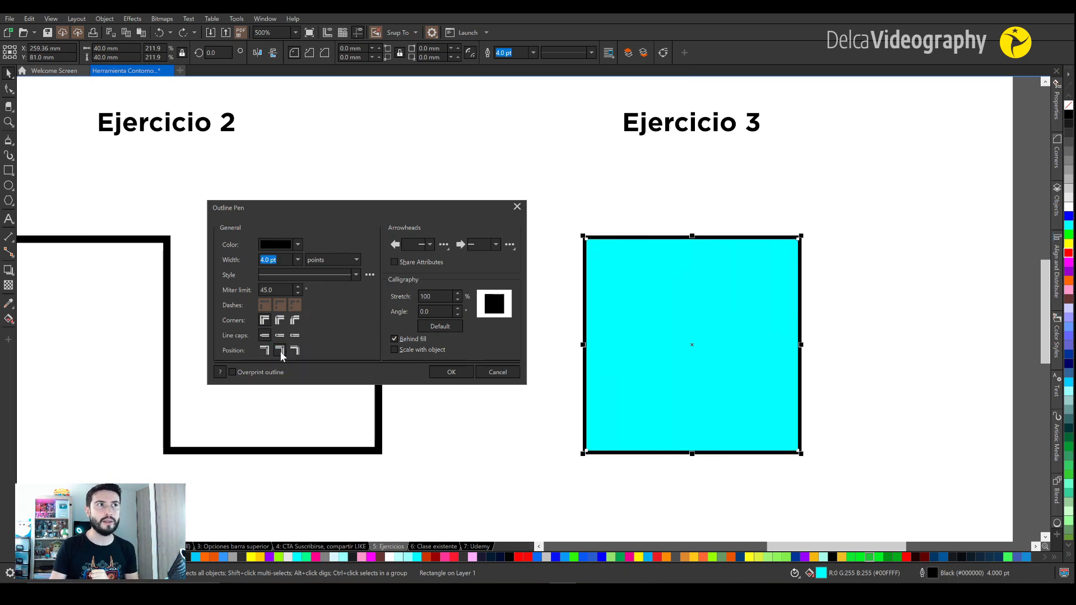
click(396, 338)
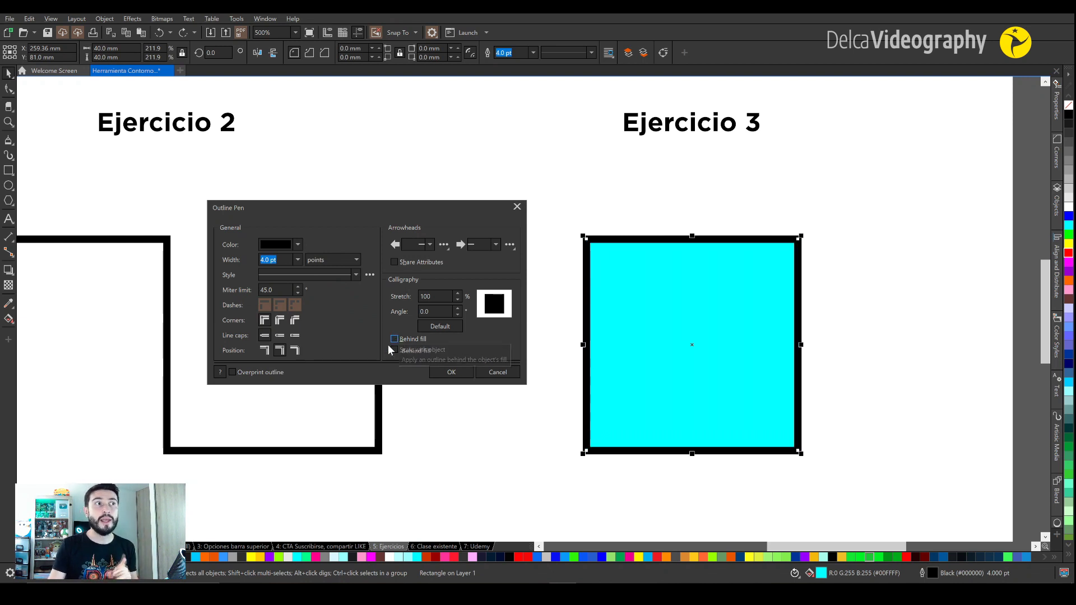
- Confirm the outline settings and place a second copy of the Ejercicio 3 square beside the original
click(448, 372)
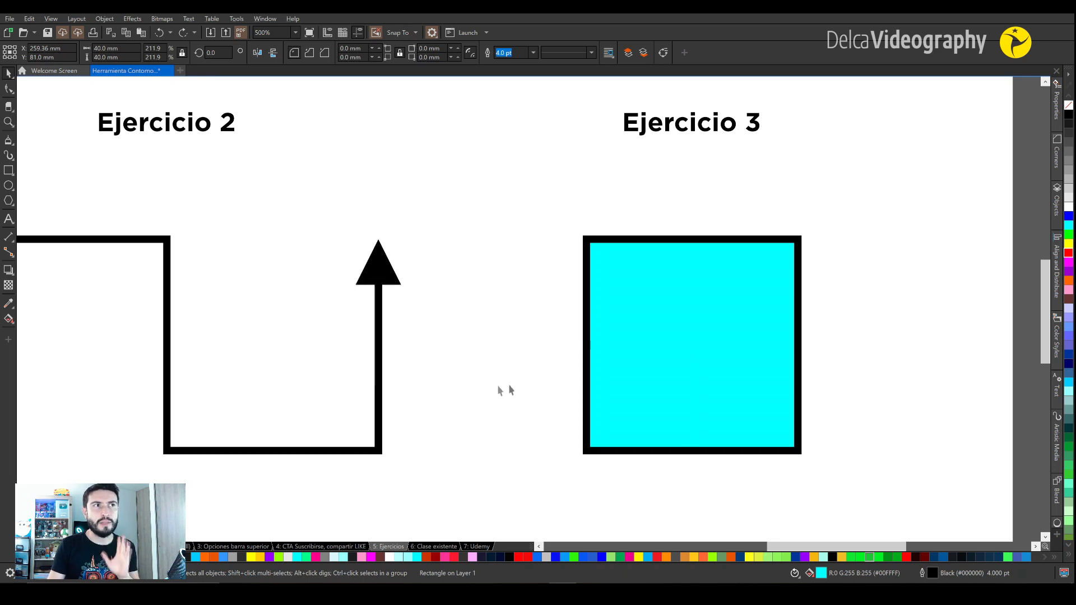
scroll(610, 361, right, 2)
click(609, 348)
drag(610, 348, 693, 336)
- Turn on scaling with the object for the outline of the left-hand Ejercicio 3 square
click(593, 355)
scroll(616, 350, left, 1)
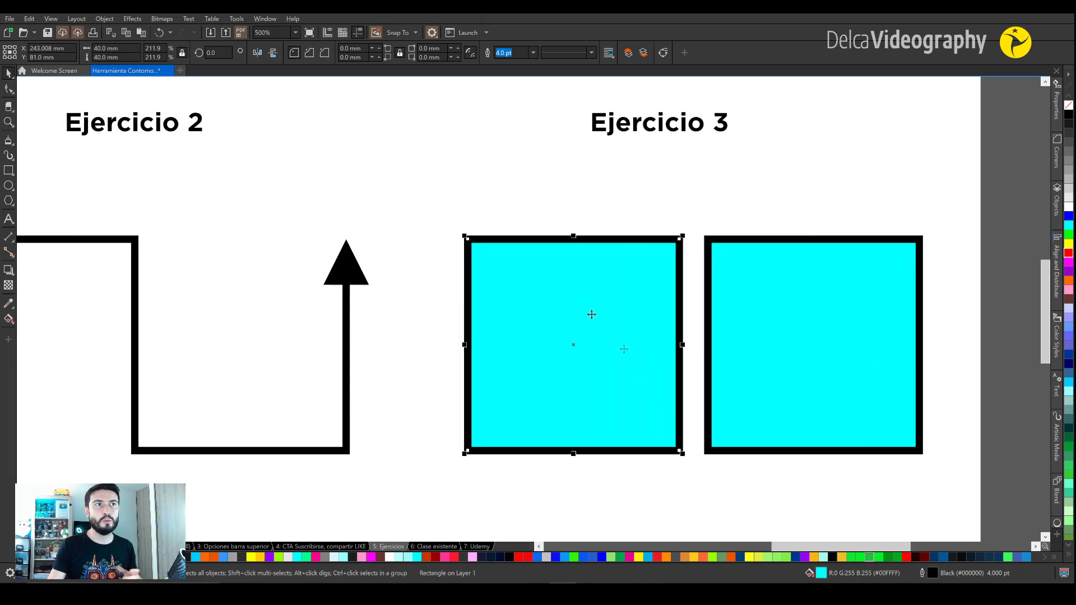
double_click(926, 574)
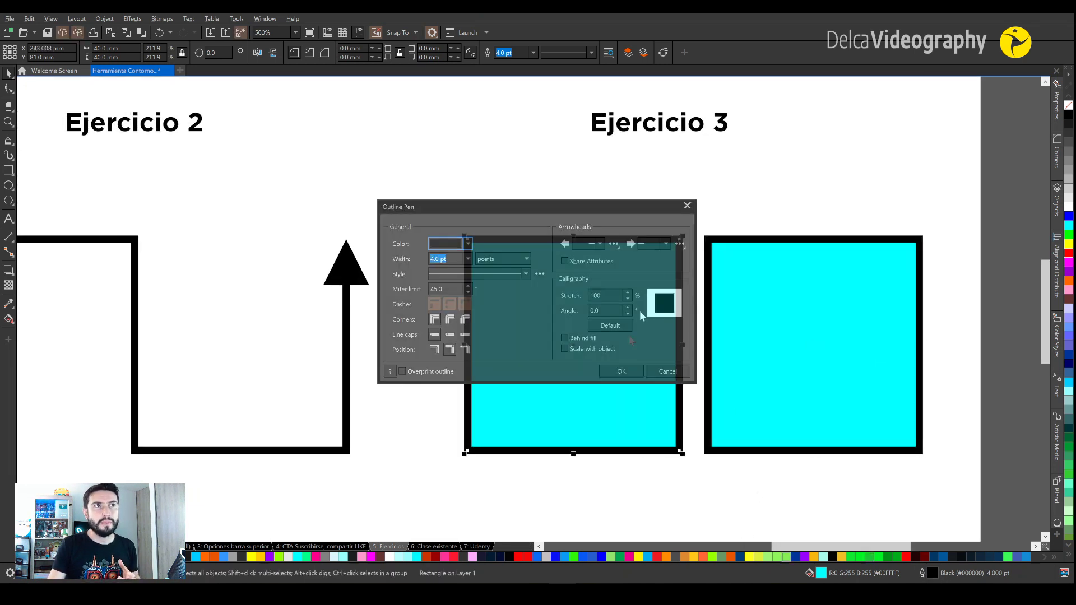
drag(607, 207, 405, 187)
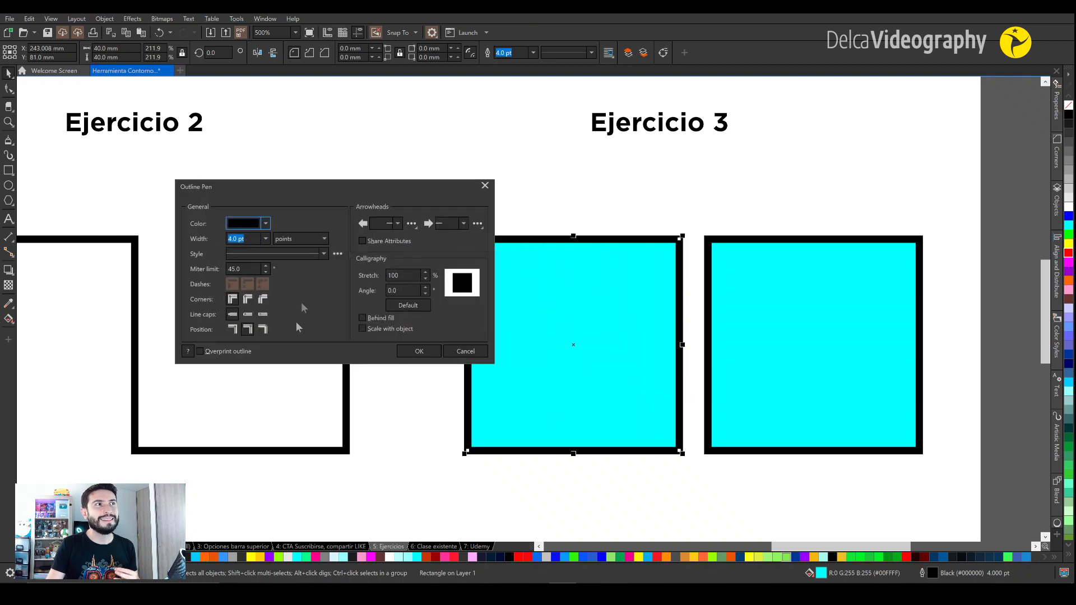
click(362, 328)
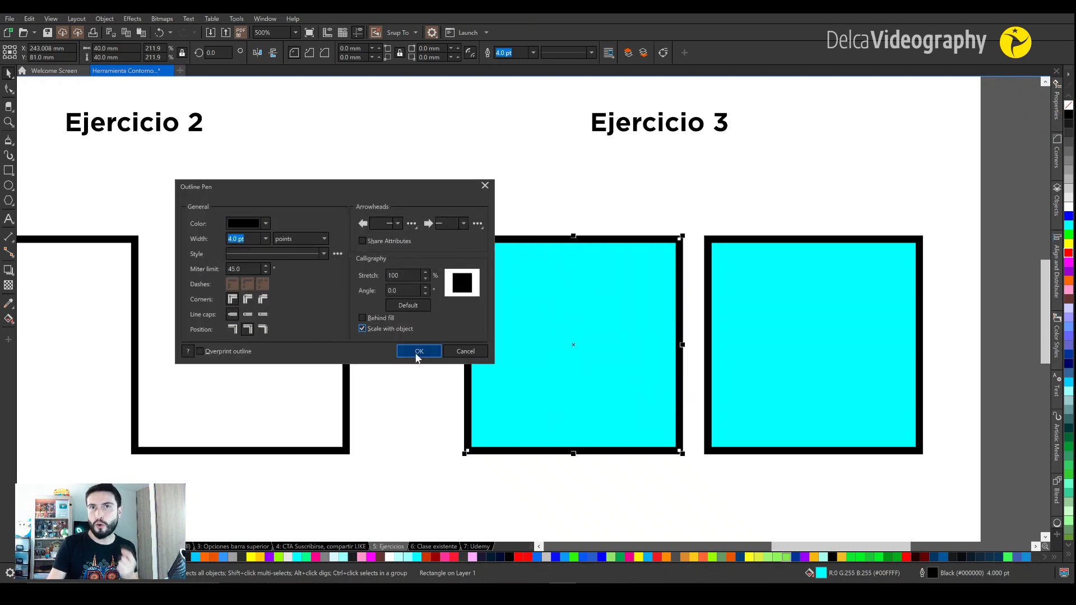
click(418, 352)
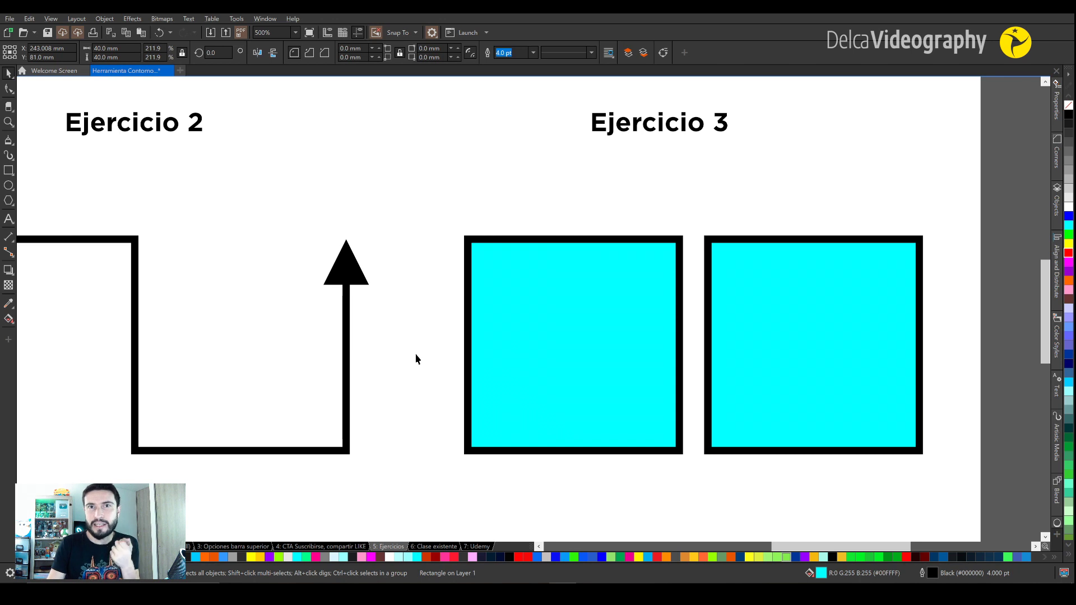
- Select both Ejercicio 3 squares and scale them proportionally to a height of 20 mm
click(770, 365)
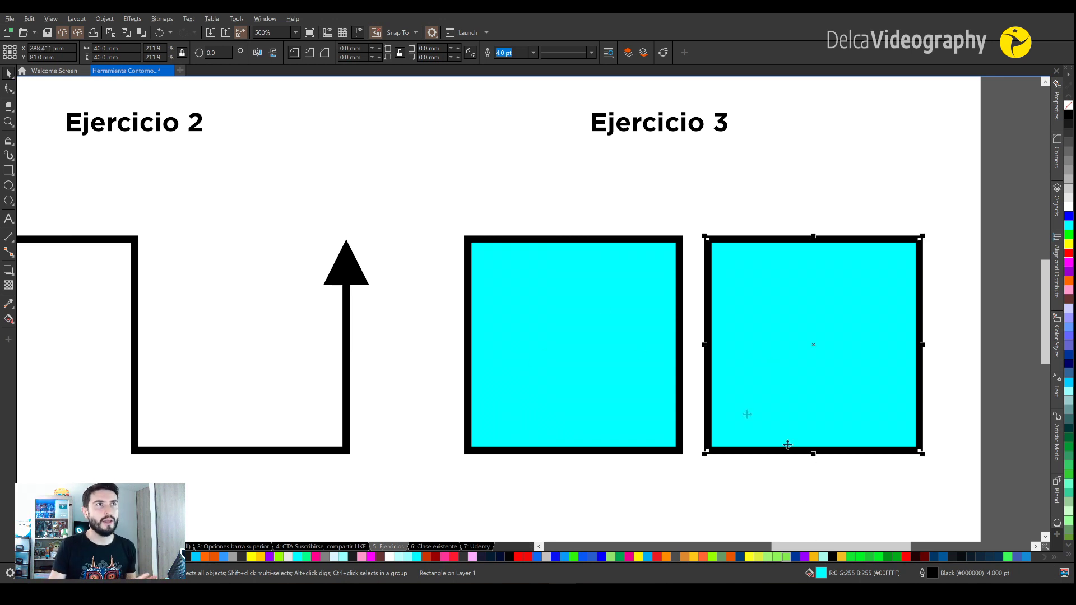
drag(439, 207, 934, 487)
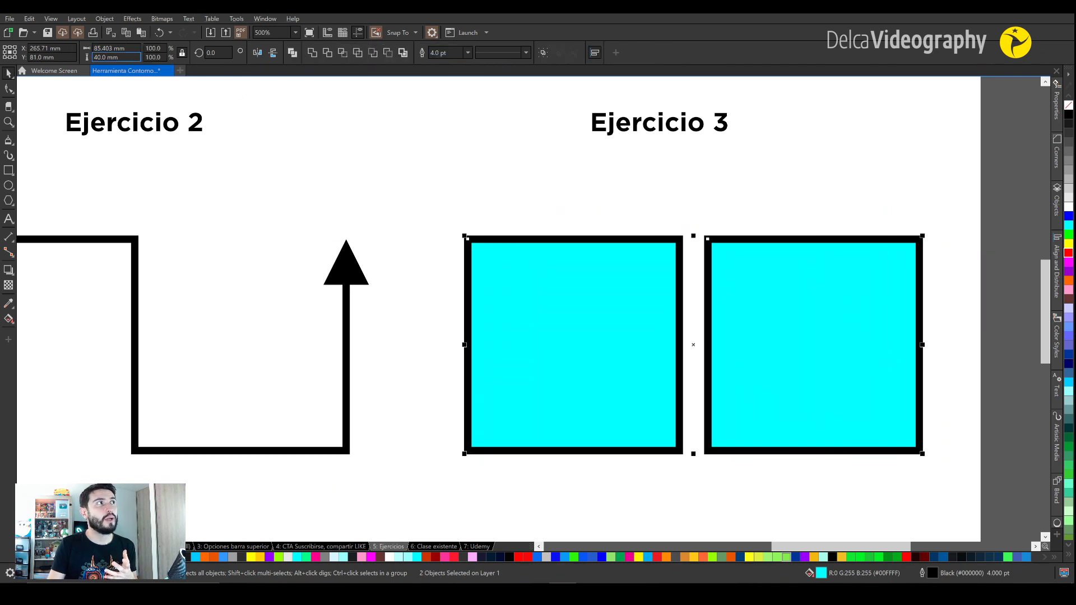
click(112, 57)
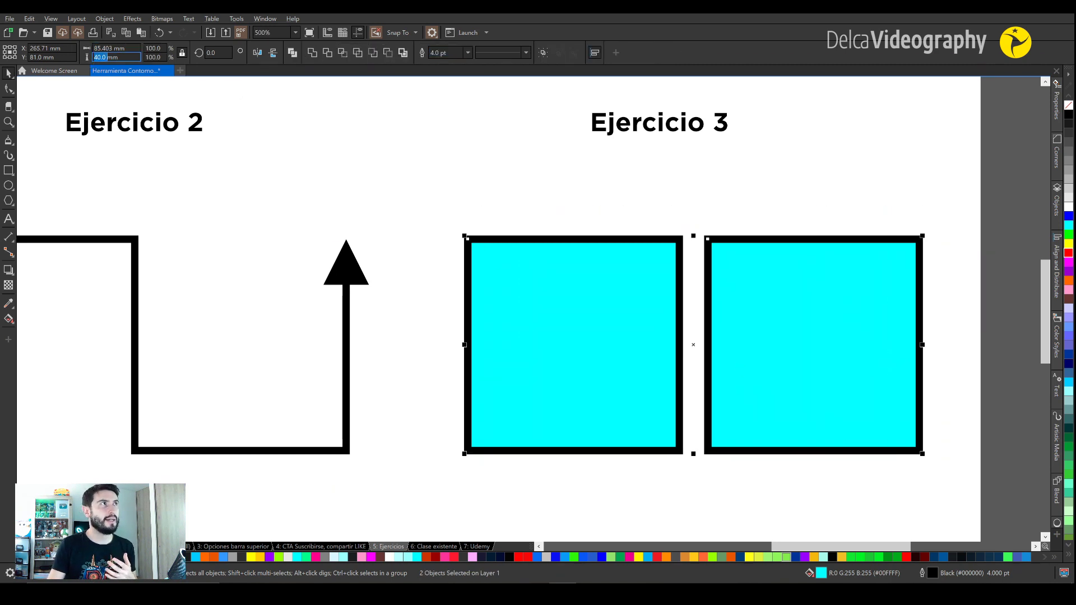
text(2mm)
key(Return)
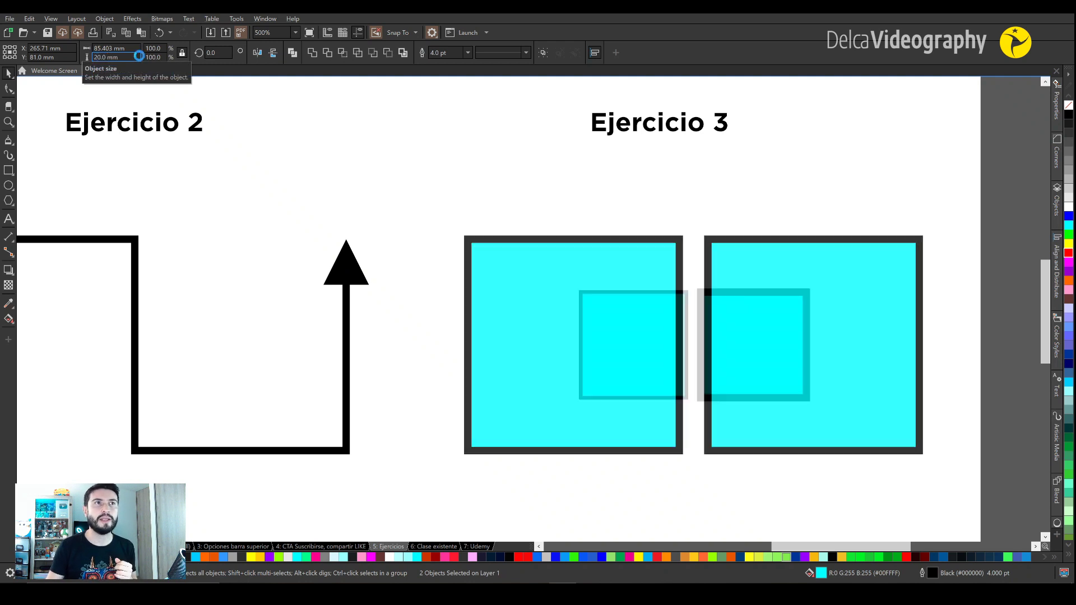
- Compare the outline widths of the two scaled squares, checking the right-hand one and the left-hand one
scroll(748, 340, up, 2)
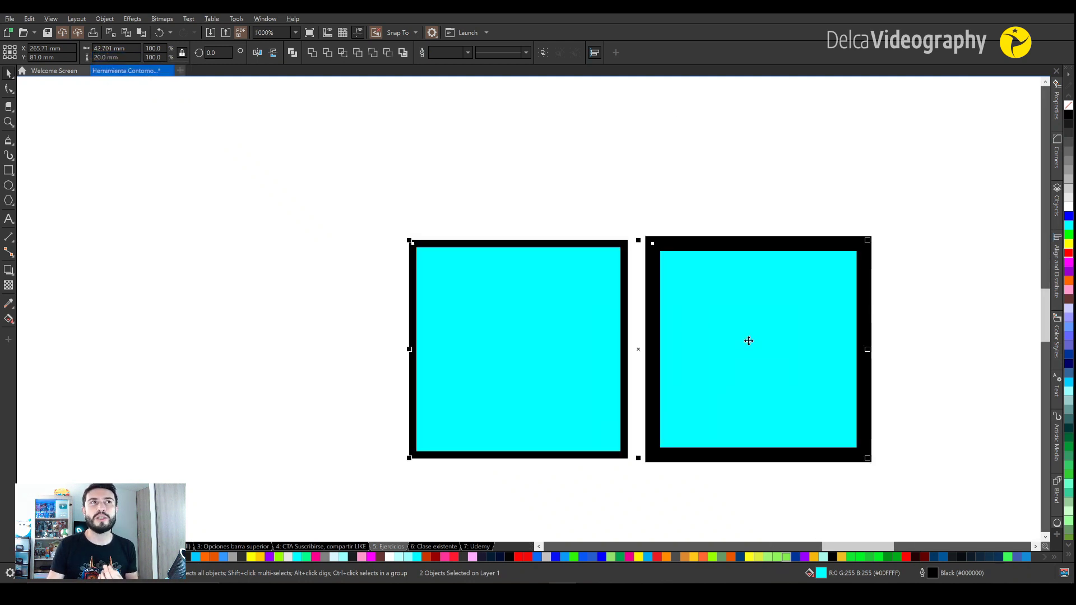
click(695, 252)
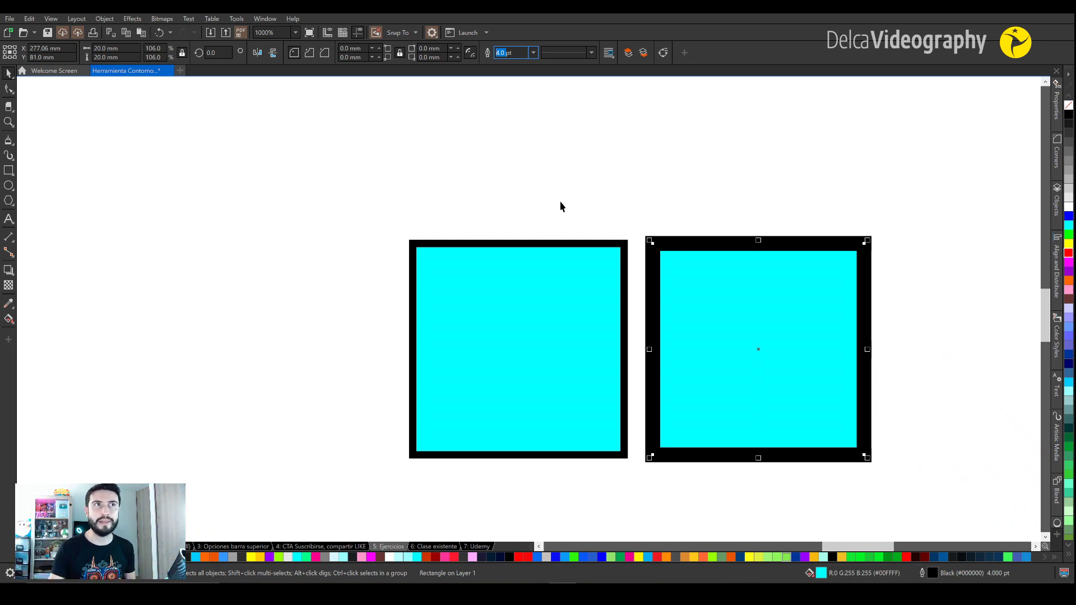
click(551, 338)
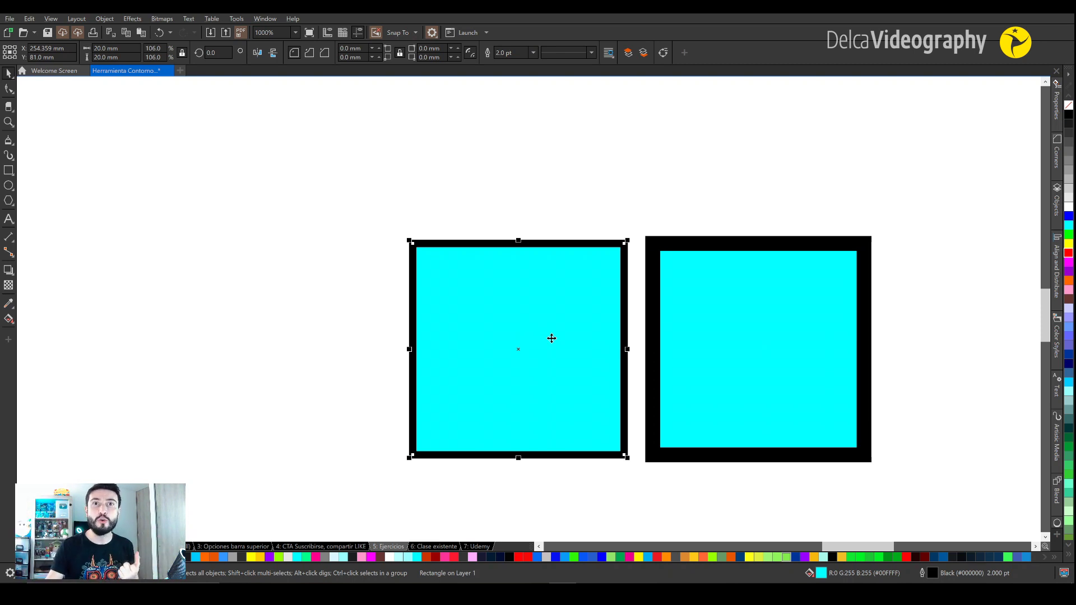
click(503, 53)
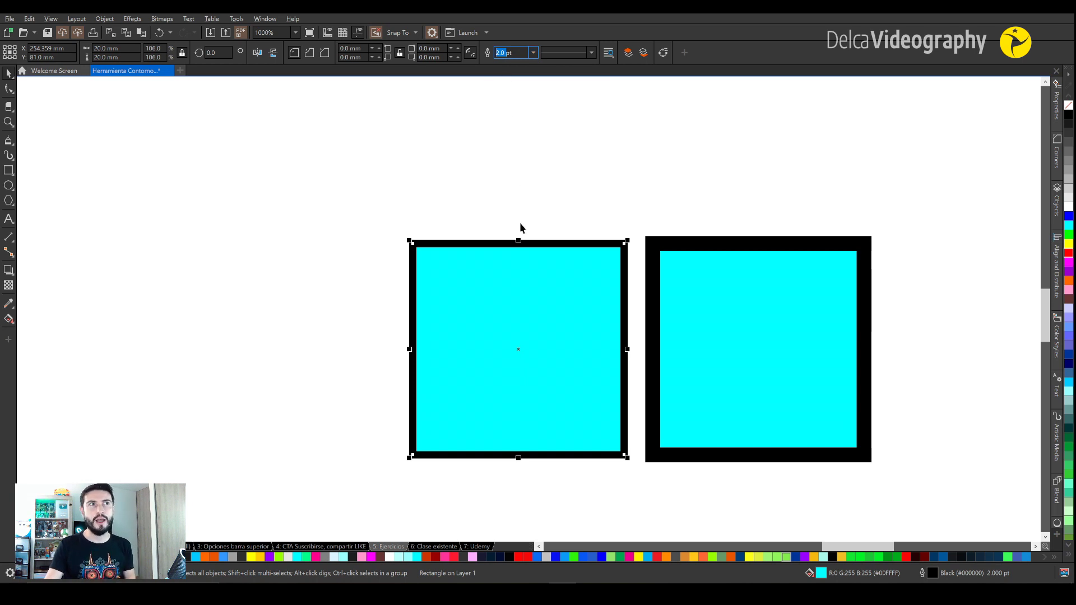
- Deselect the square and bring the whole page with all three exercises into view
scroll(598, 359, down, 2)
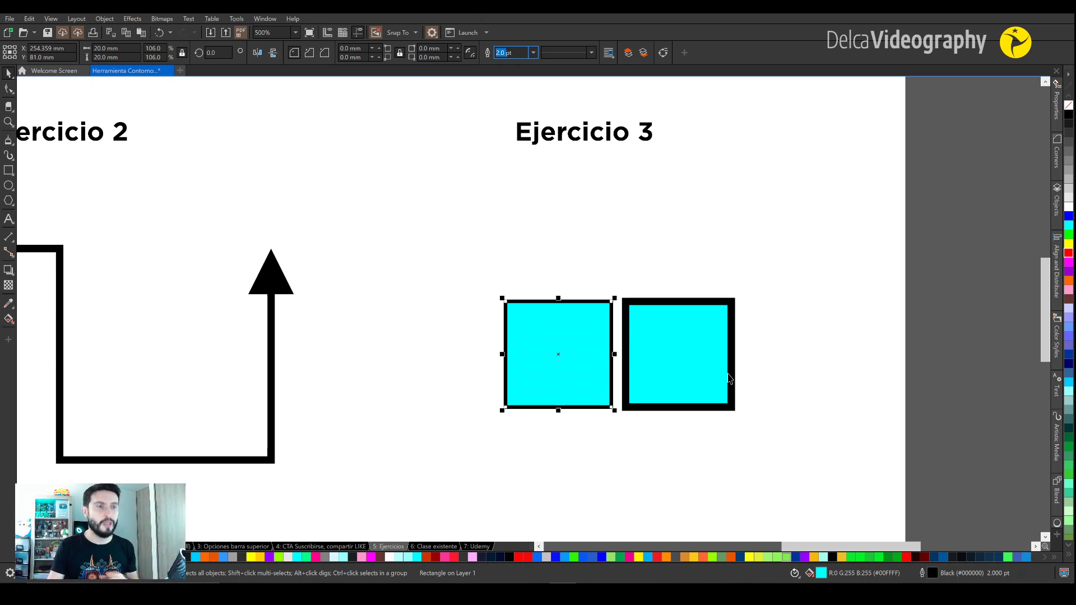
scroll(601, 372, down, 2)
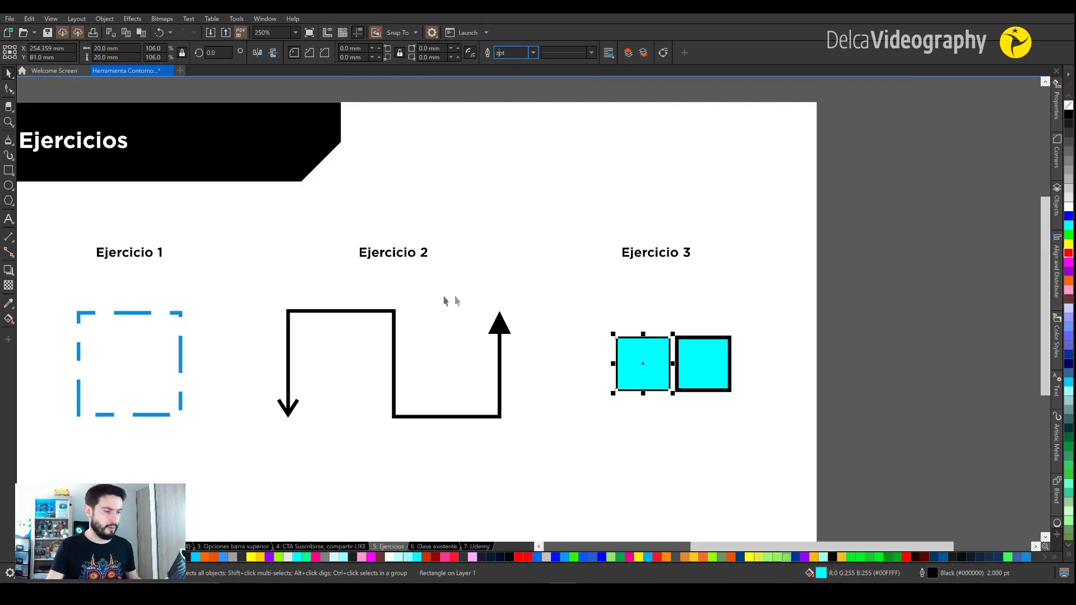
click(473, 285)
click(173, 52)
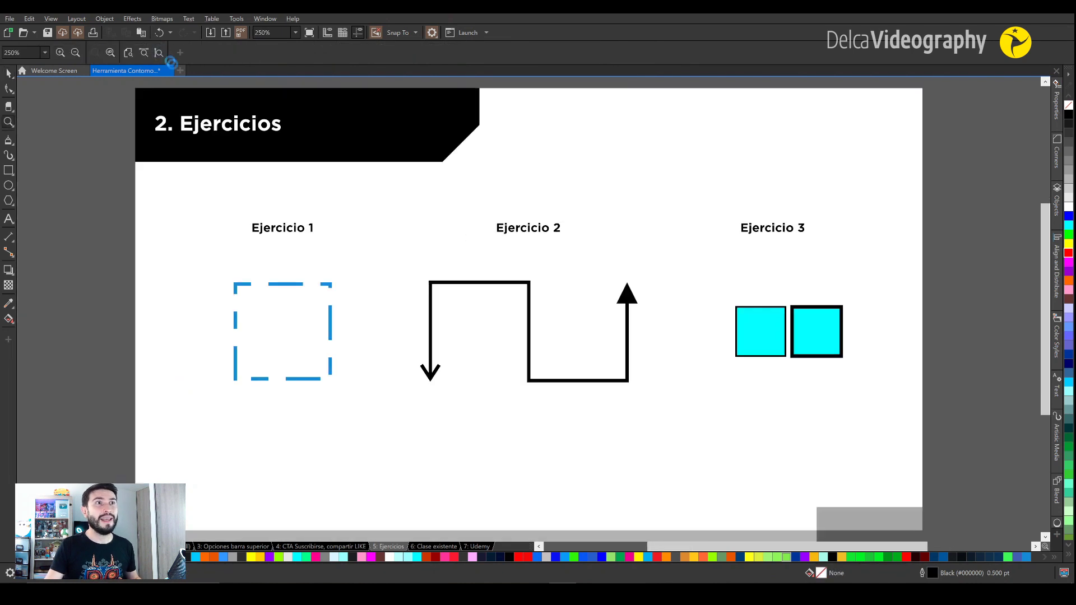